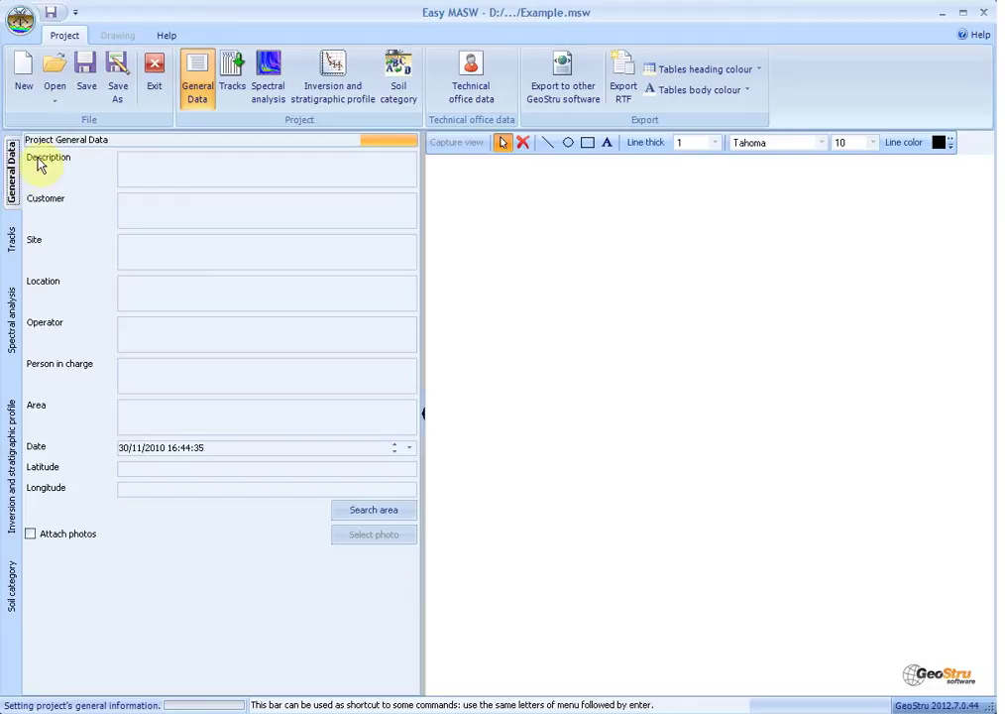
Enter the survey street and city as the project's area and search for its location on the map.
click(144, 158)
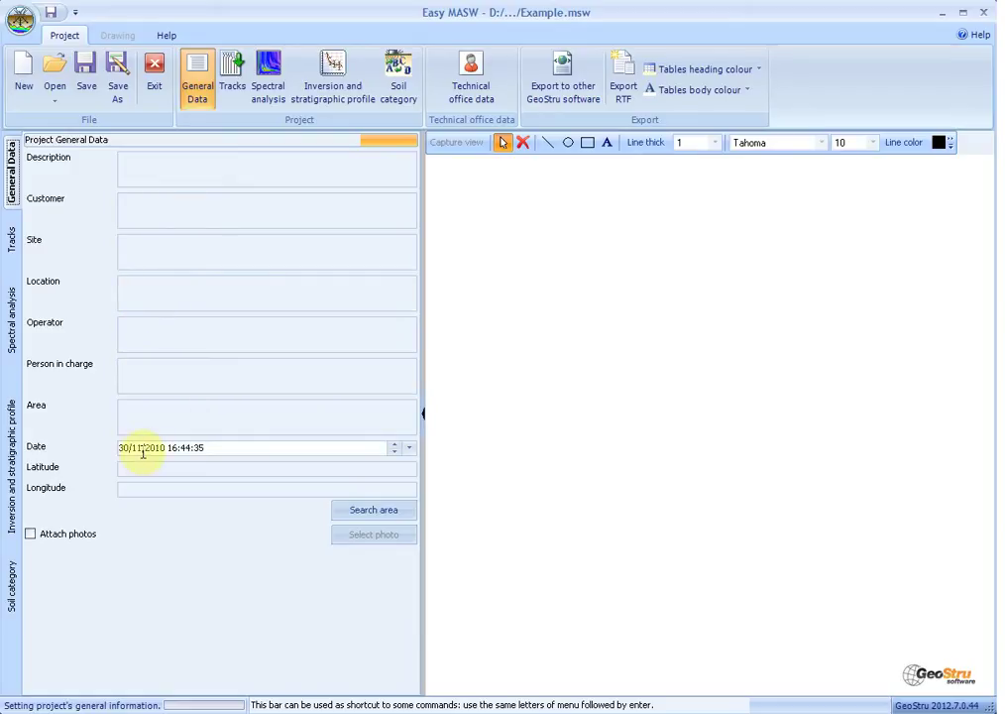
click(129, 421)
text(via Ita)
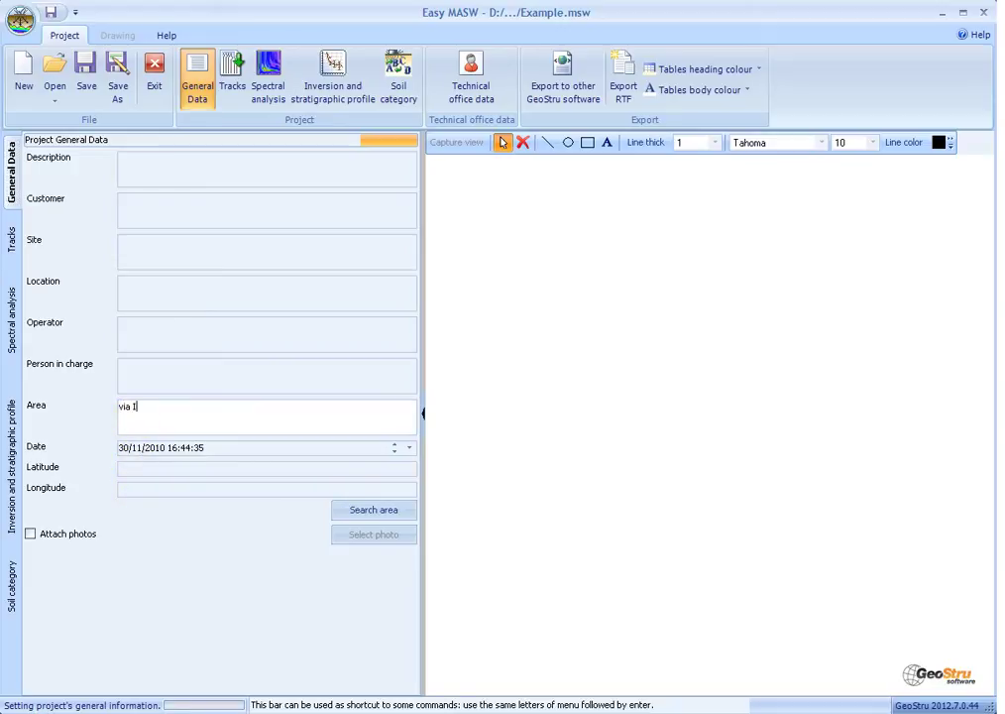
text(lia, Roma)
click(361, 510)
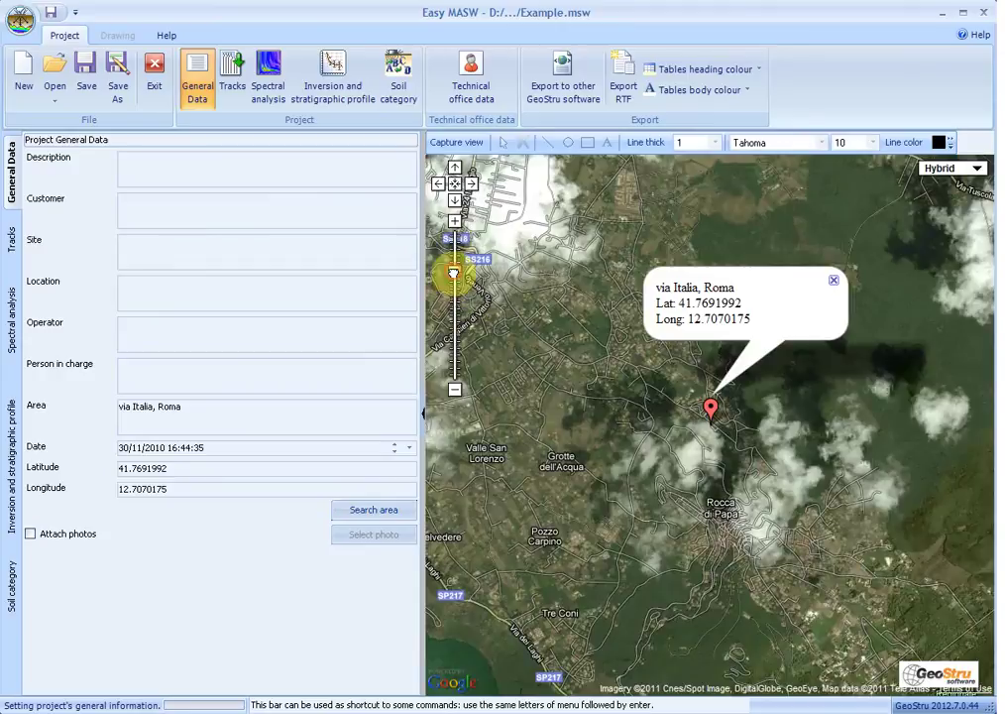
Capture a close-up map view with a circle around the location marker, and enable attaching photos to the project.
click(453, 269)
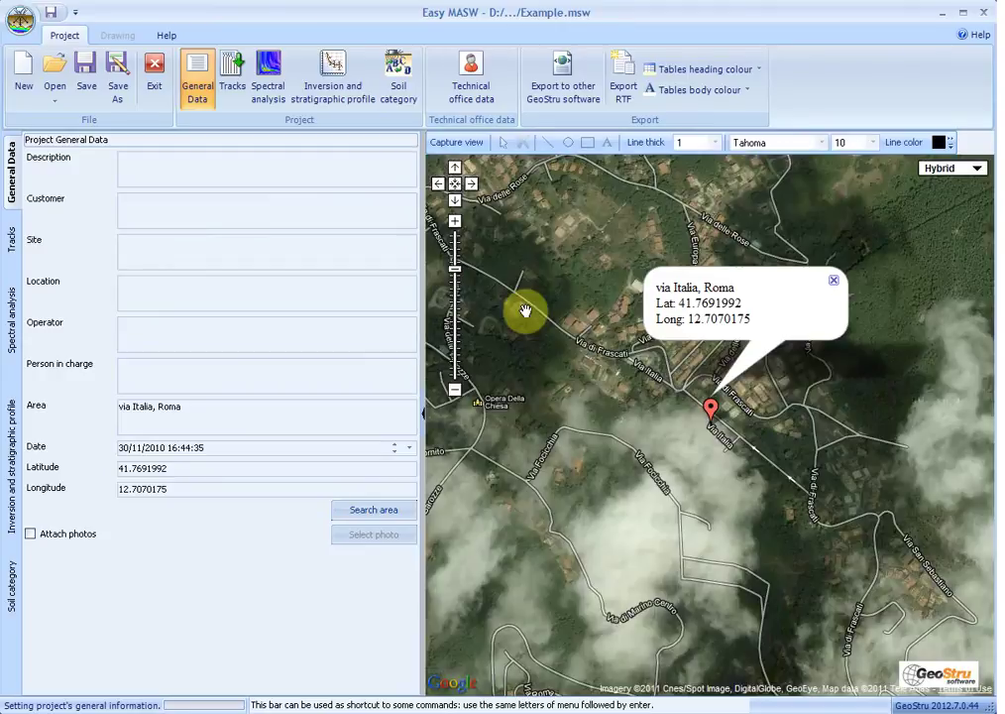
click(474, 143)
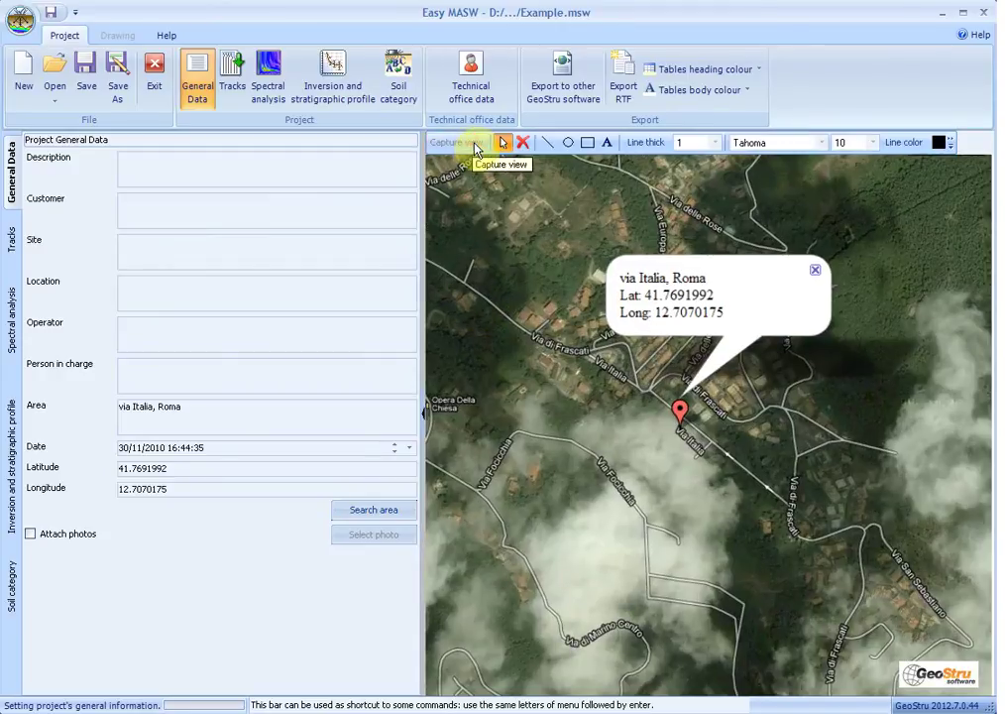
click(572, 144)
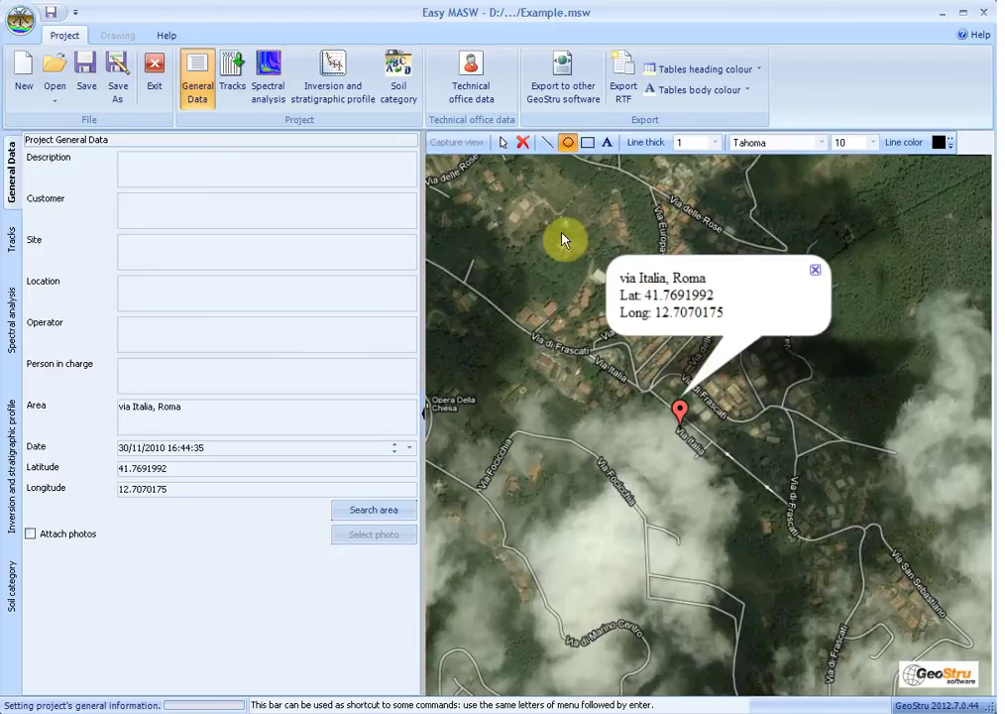
mouse_move(640, 416)
mouse_down()
mouse_move(700, 459)
mouse_move(730, 461)
mouse_up()
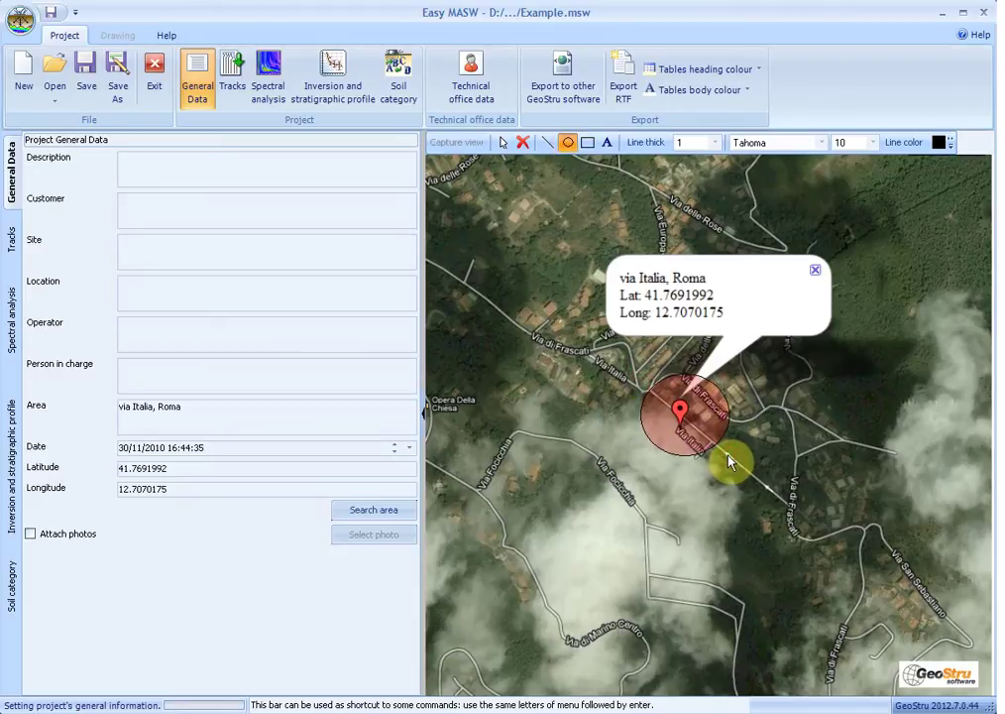
click(32, 535)
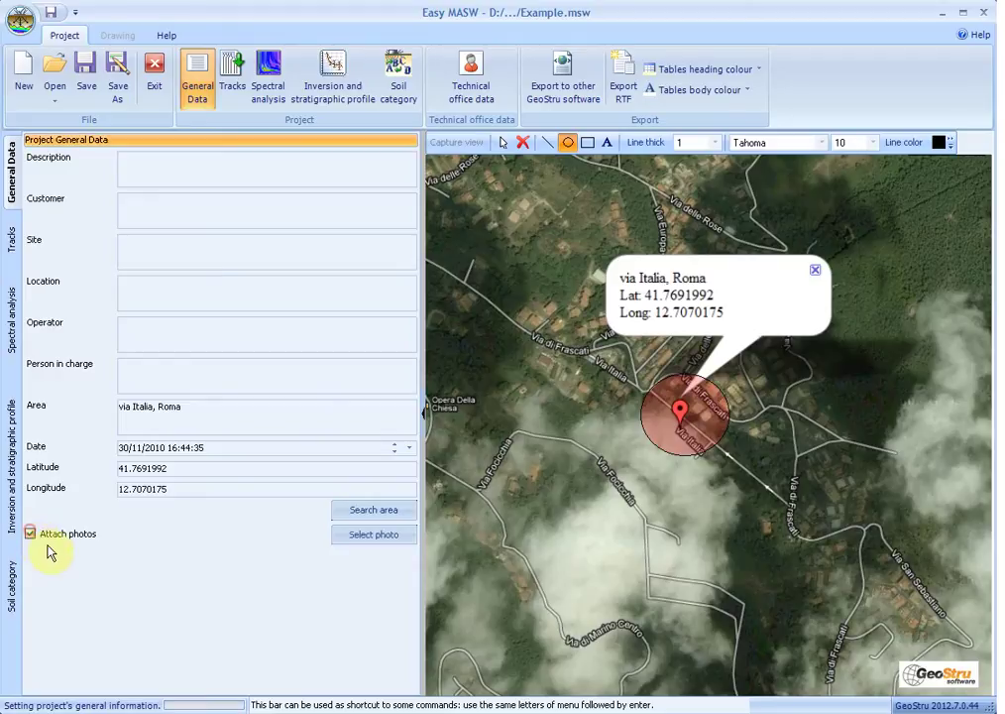
Review the file formats supported for importing tracks and the options for adding, interposing and summing tracks.
click(12, 240)
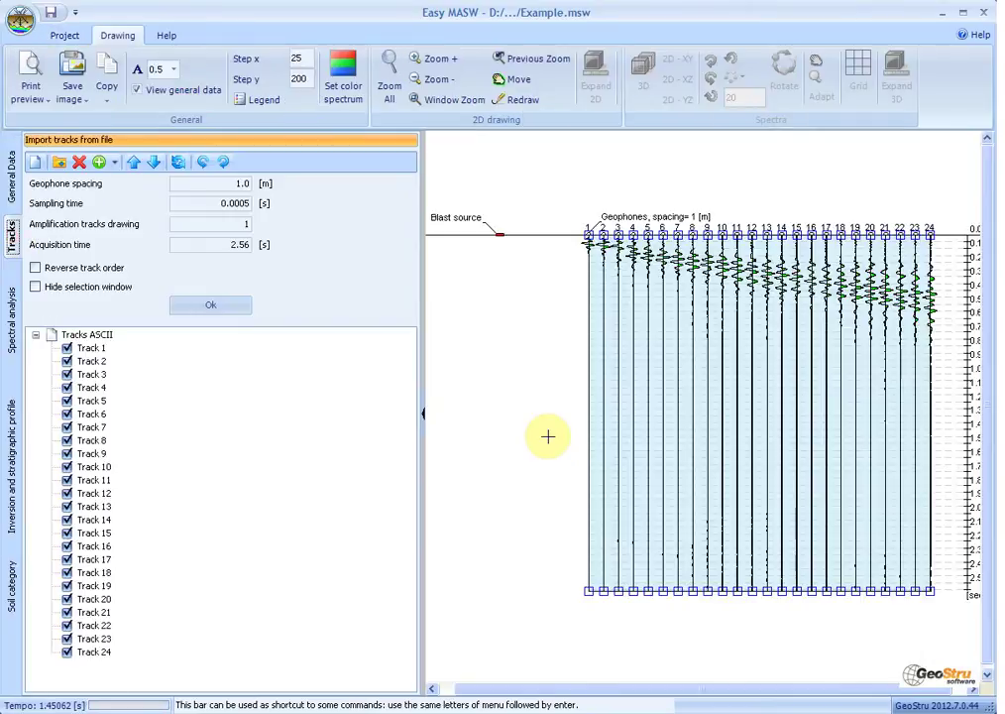
click(60, 162)
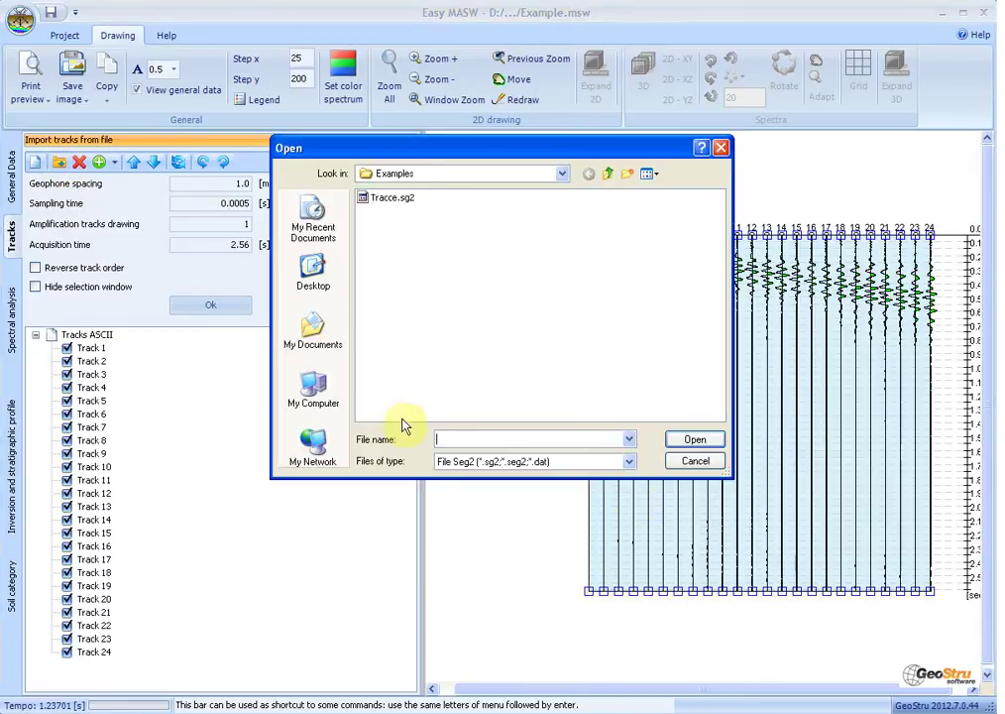
click(629, 462)
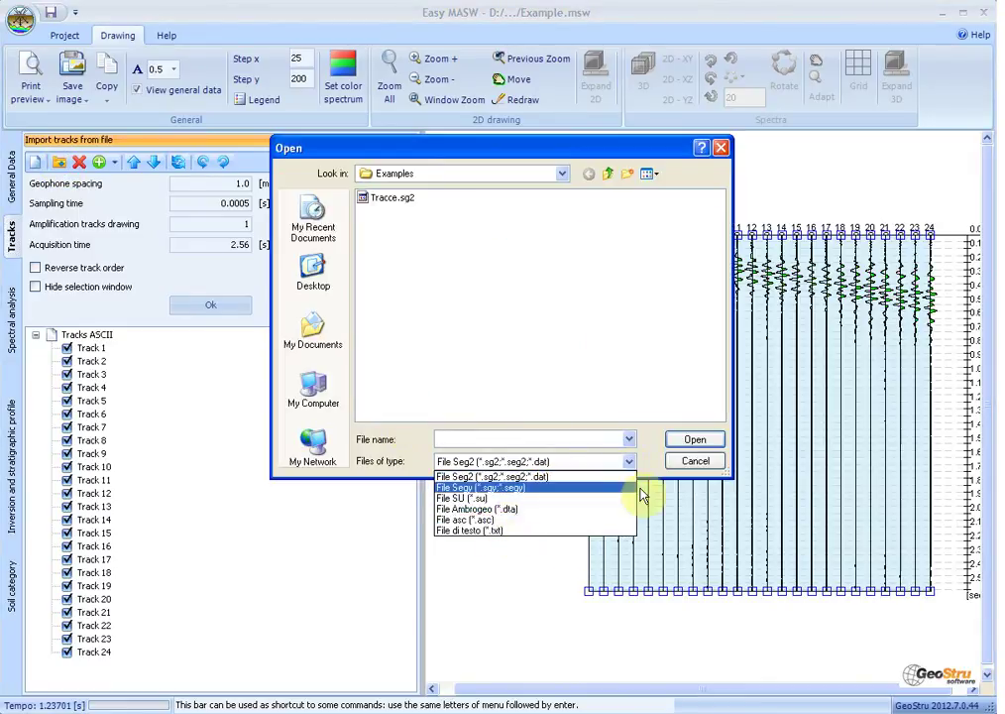
click(684, 463)
click(683, 463)
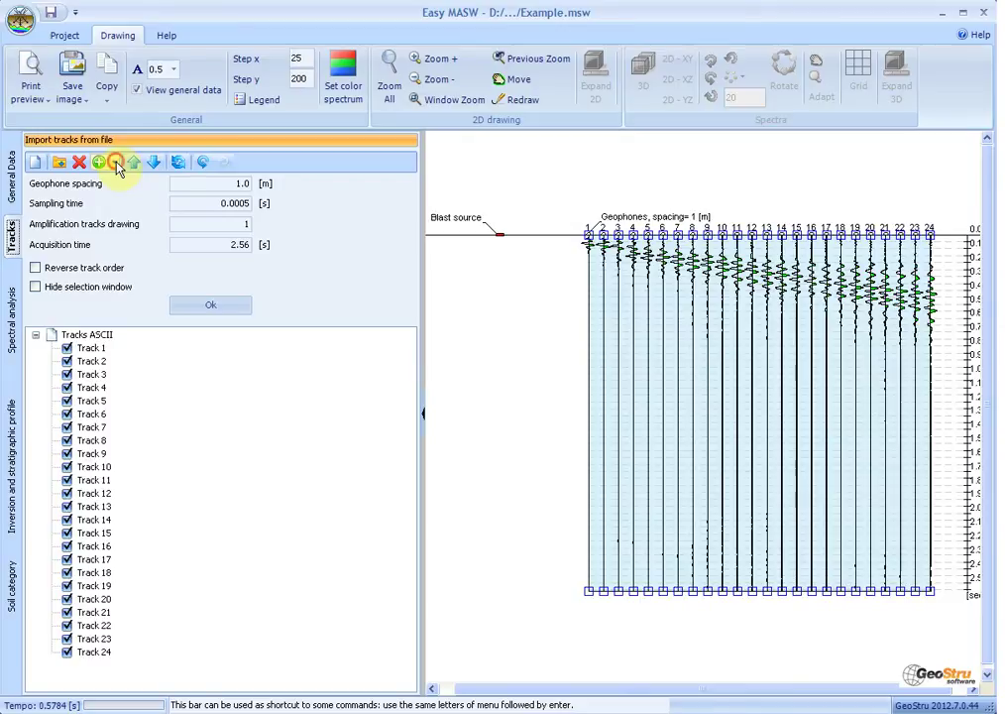
click(115, 164)
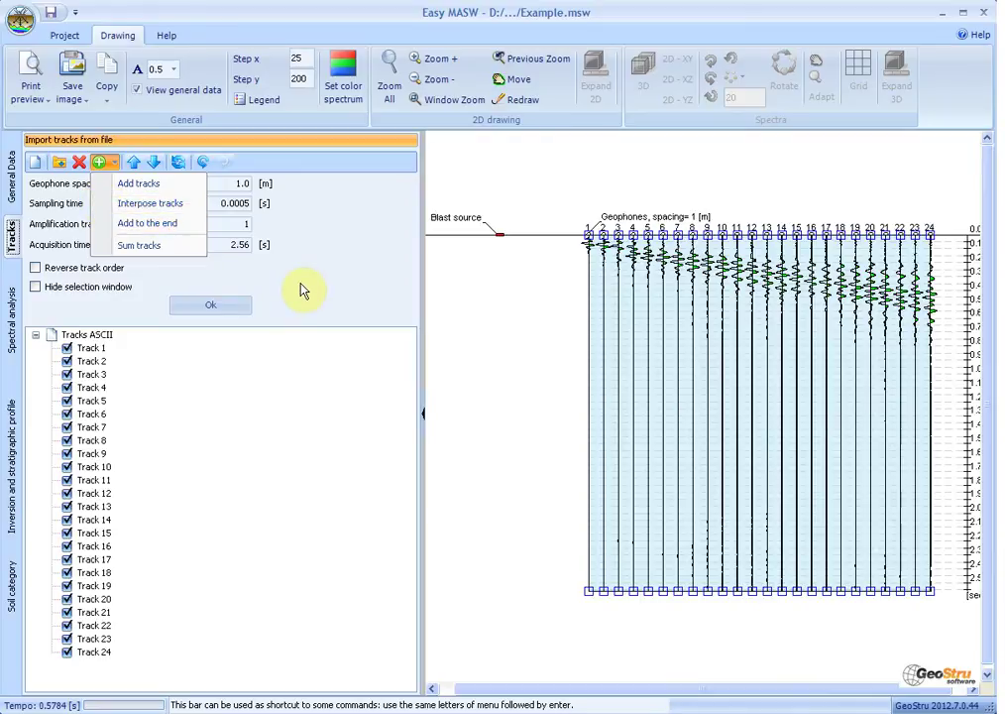
click(364, 283)
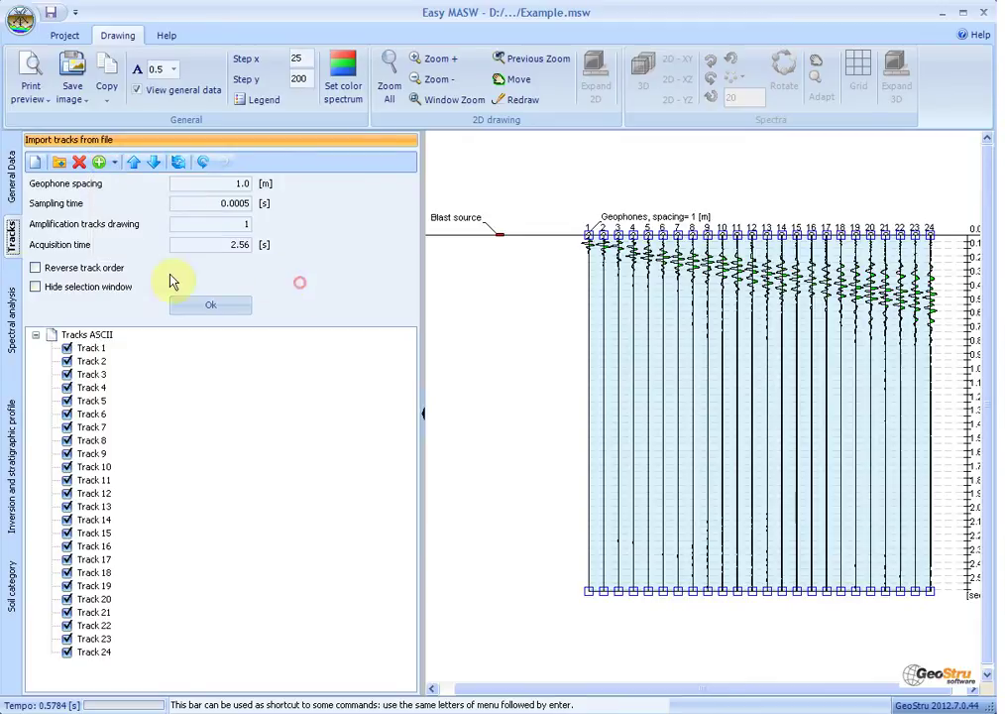
Reverse the order of the imported tracks.
click(36, 269)
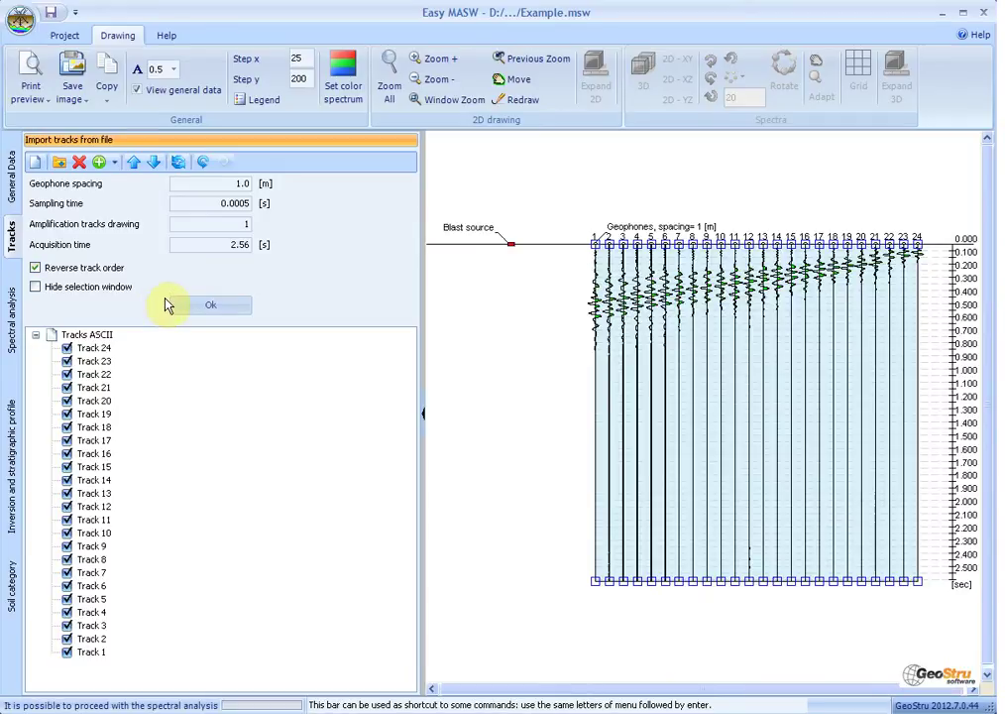
Try excluding tracks 24 and 23 from the analysis, and include both again.
click(66, 362)
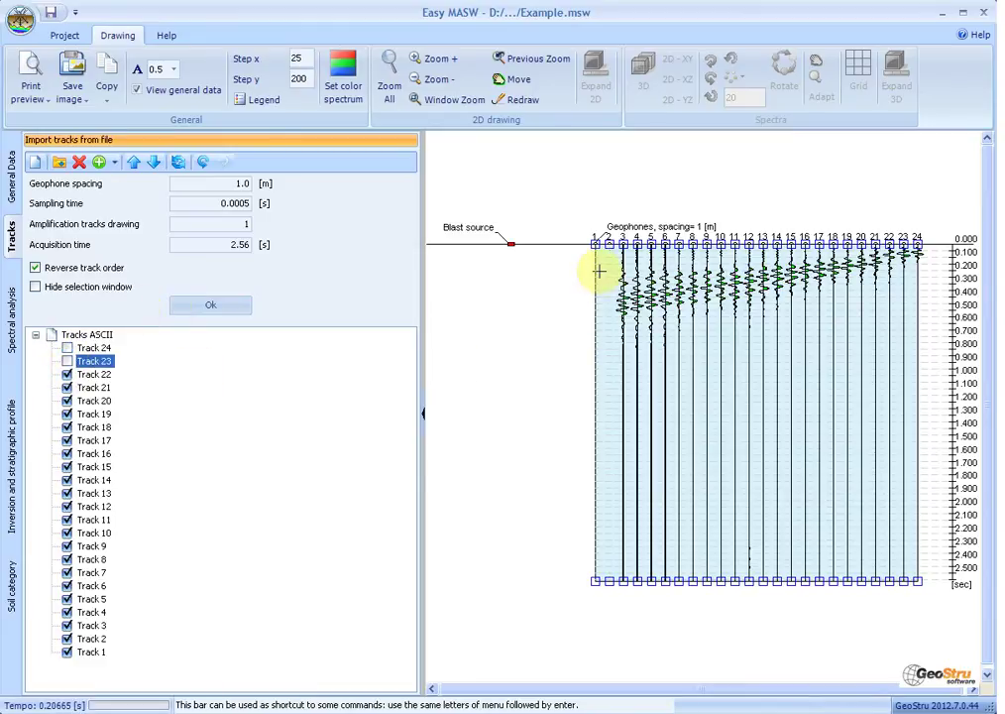
click(67, 362)
click(66, 348)
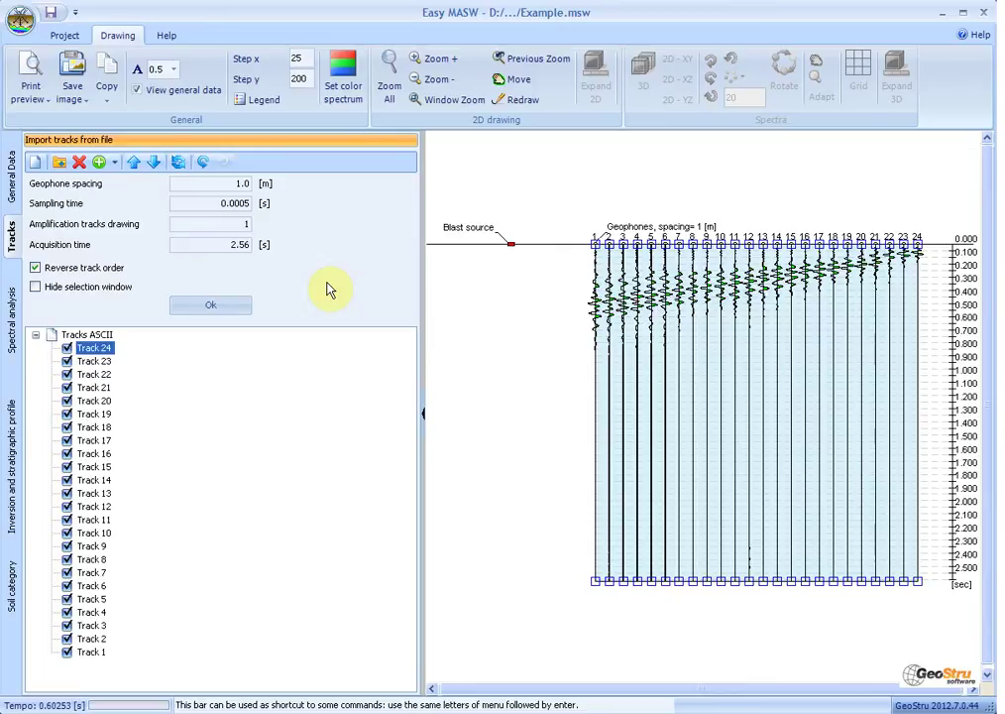
Shorten the selection window on the first two geophone traces to end at about 0.9 s and 0.8 s.
click(587, 573)
click(595, 363)
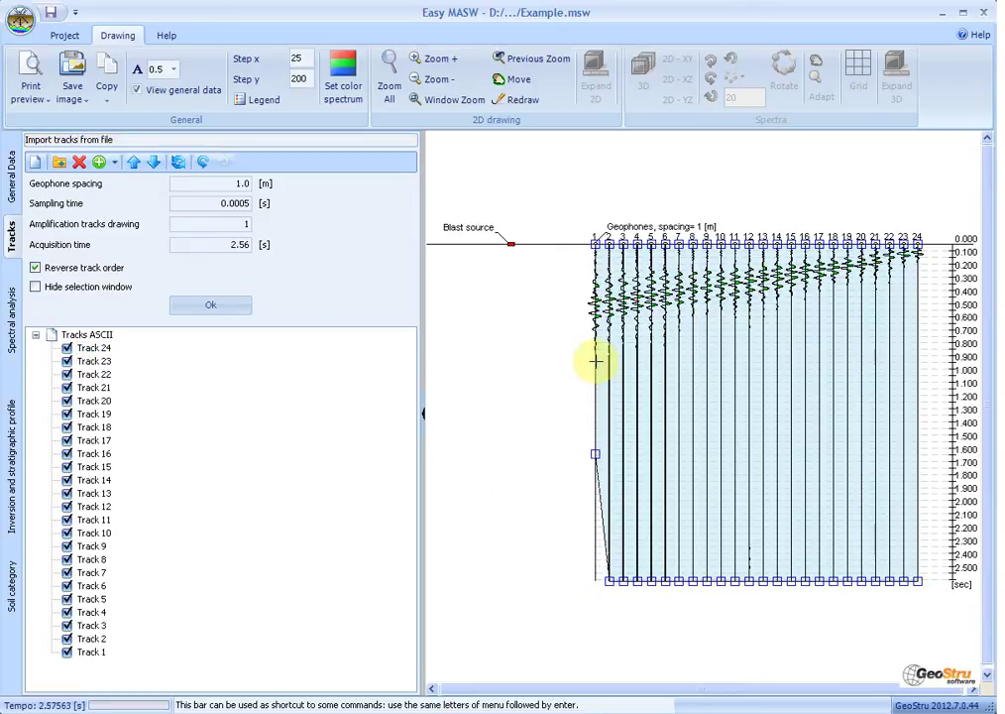
click(606, 576)
click(609, 351)
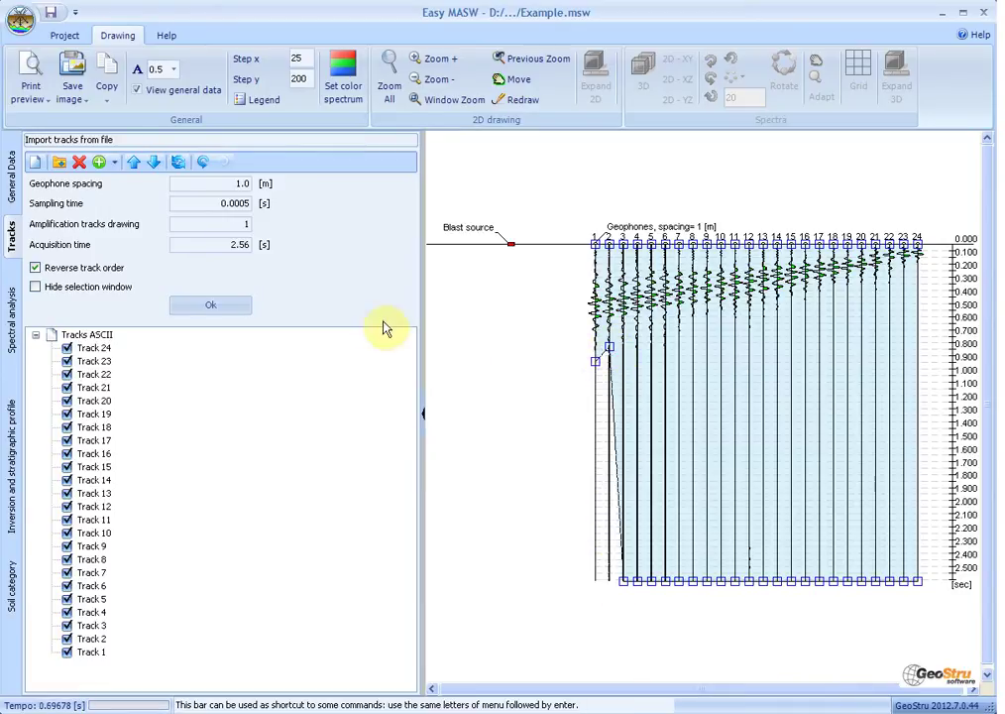
Examine the spectral analysis types and the layer parameters of the synthetic model, including its velocities and Poisson's ratio.
click(12, 317)
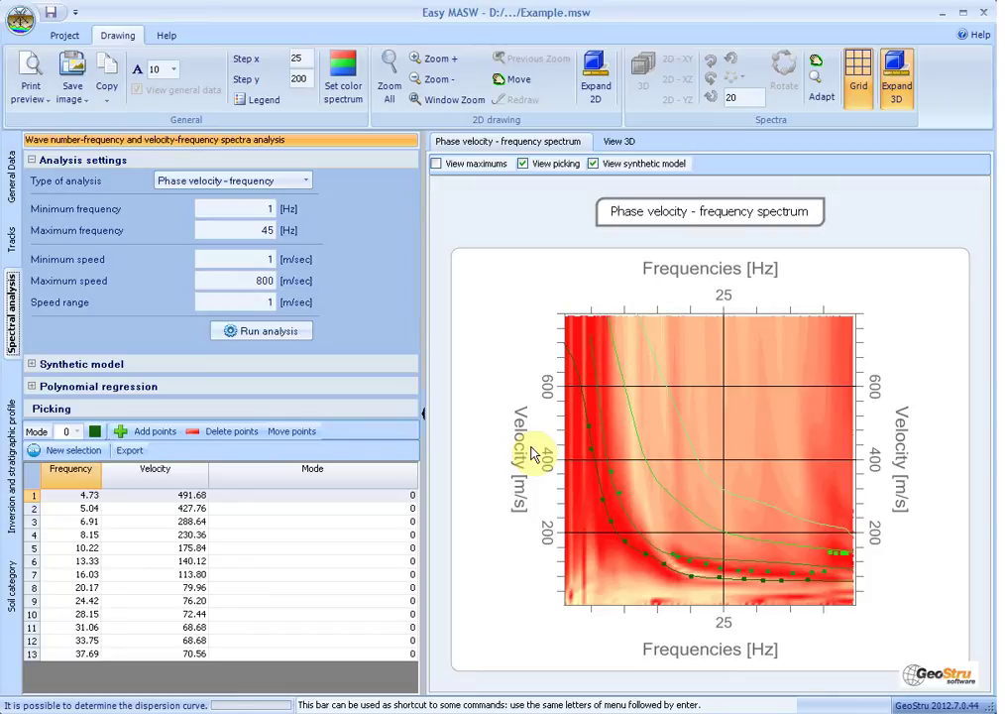
click(307, 184)
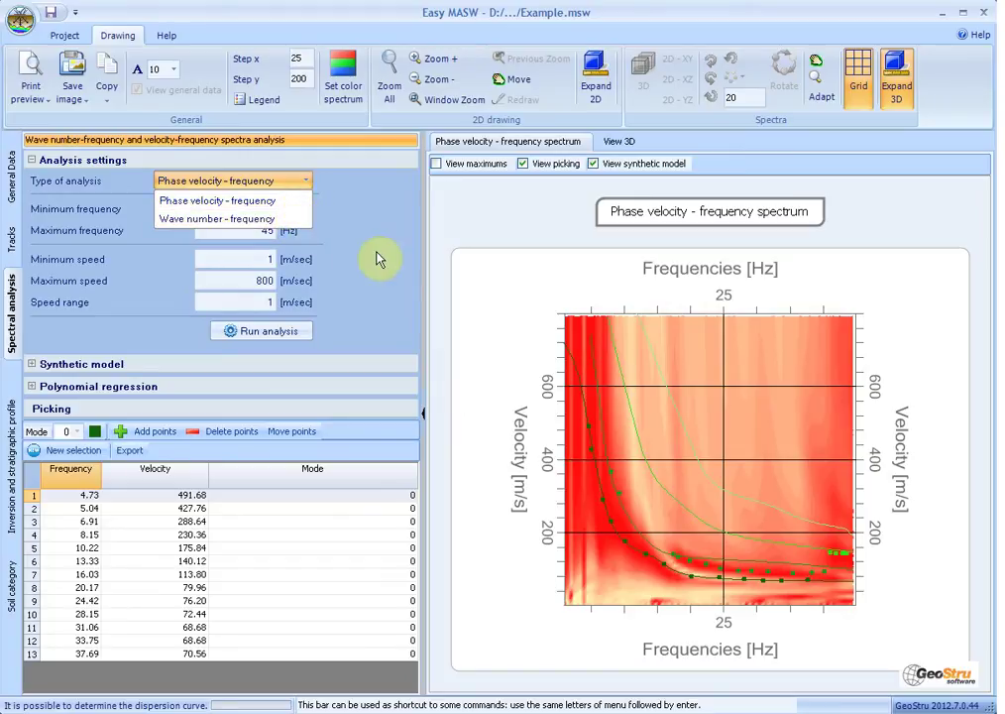
click(397, 264)
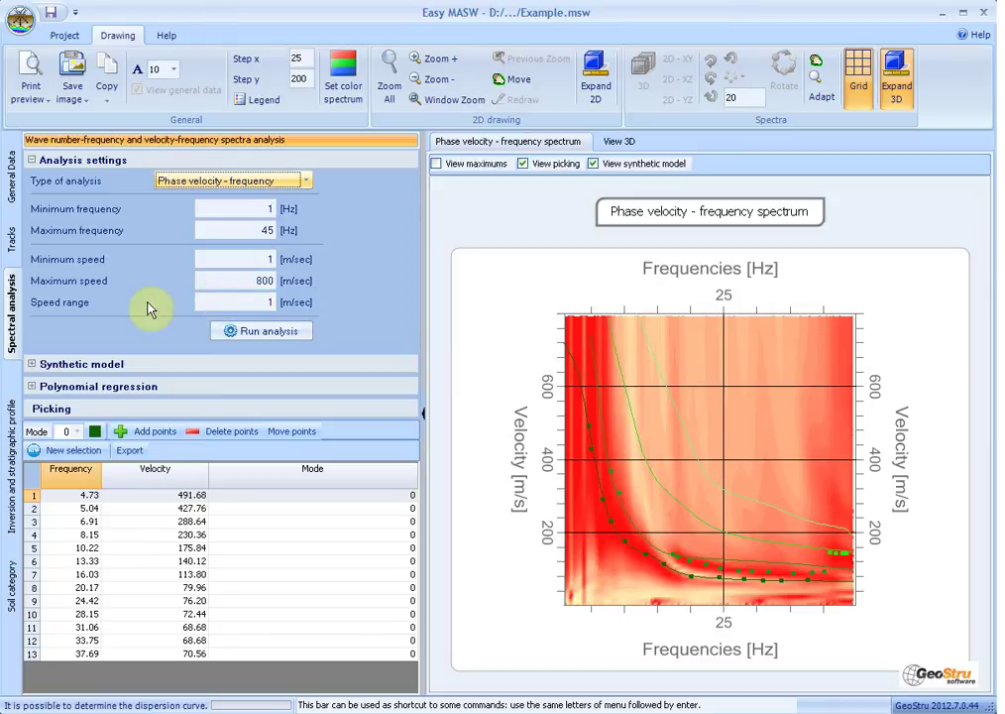
click(34, 364)
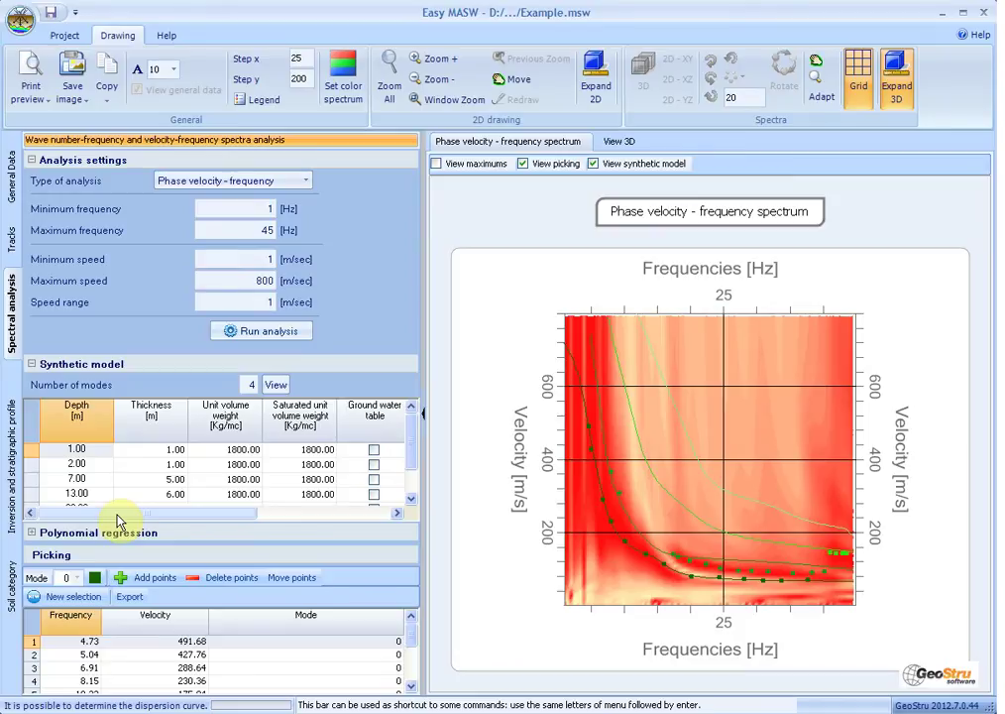
drag(117, 520, 246, 521)
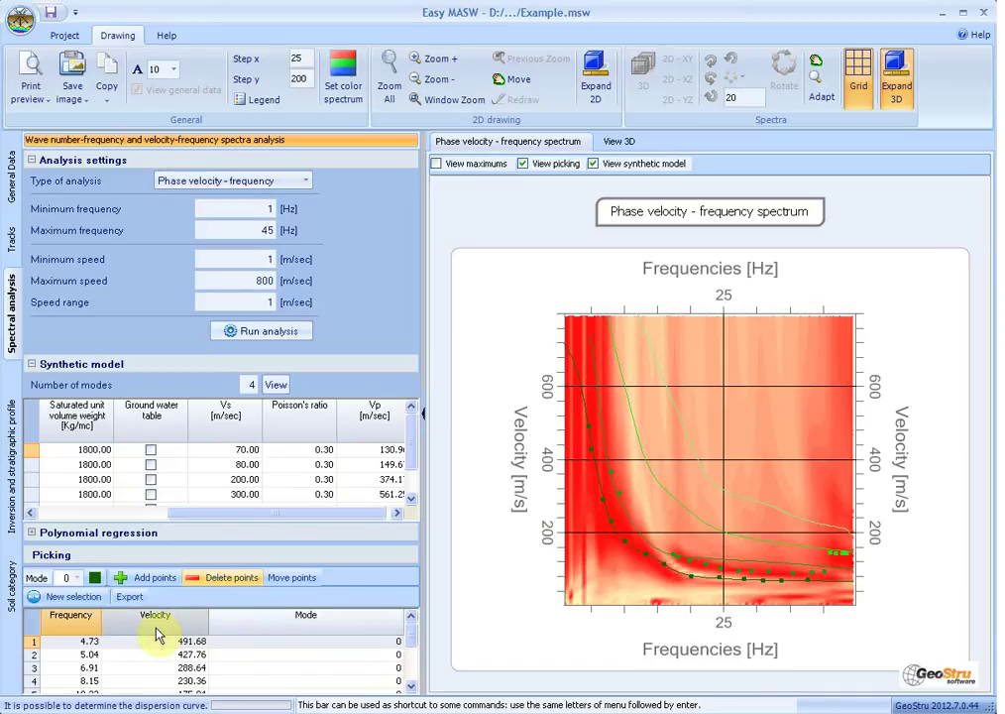
Add two mode 0 picking points on the third dispersion curve and move the second to about 19.18 Hz and 277.93 m/s.
click(134, 577)
click(638, 433)
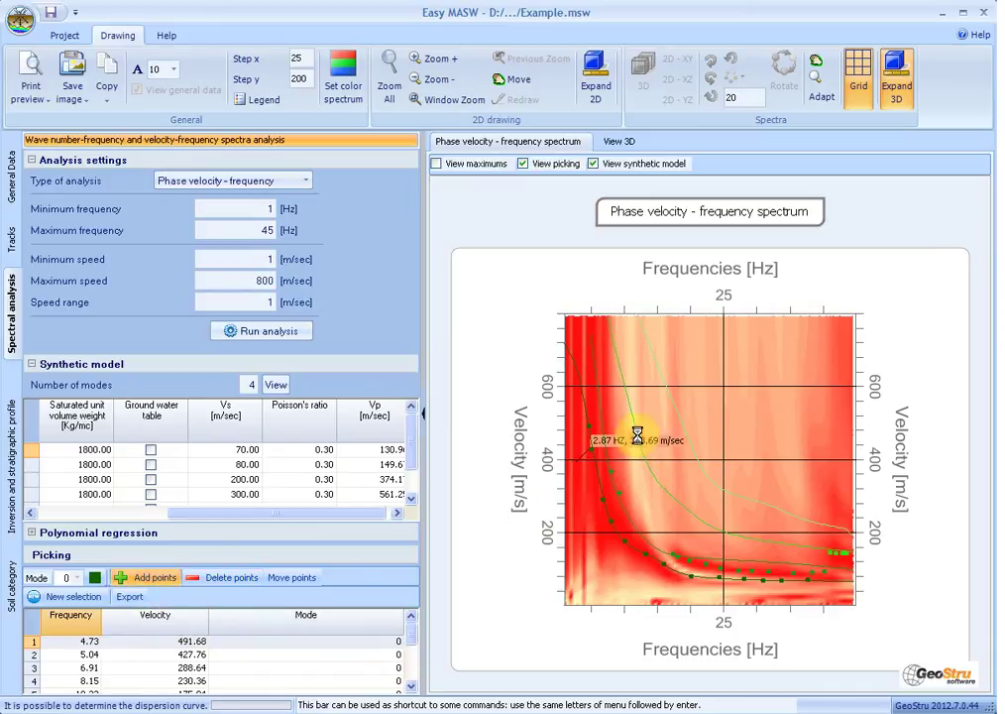
click(661, 483)
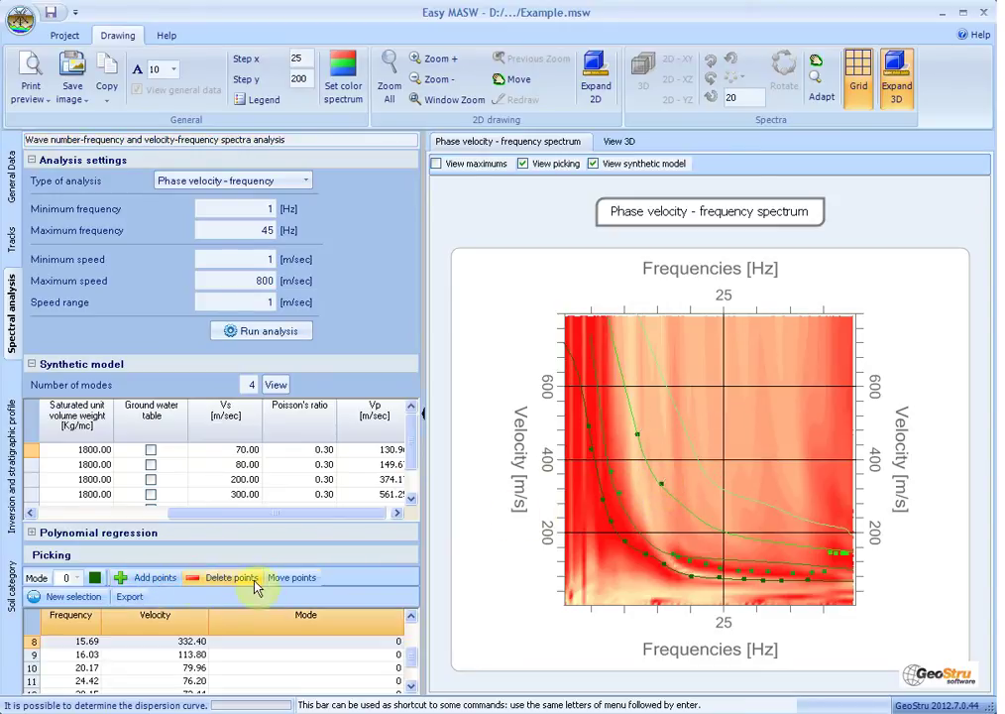
click(280, 575)
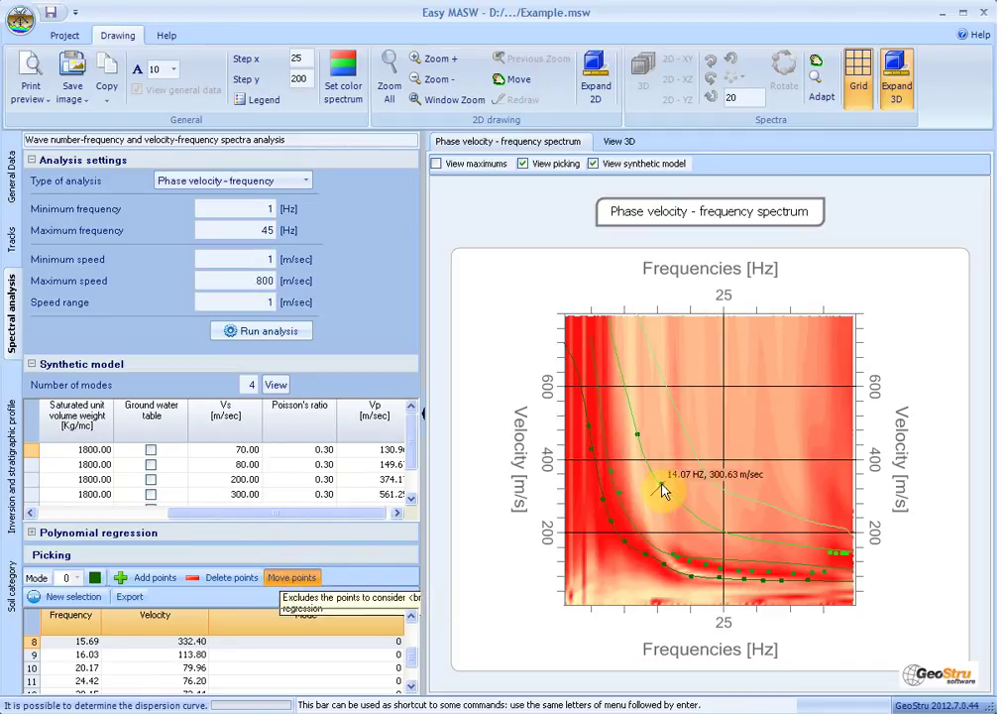
drag(664, 489, 437, 190)
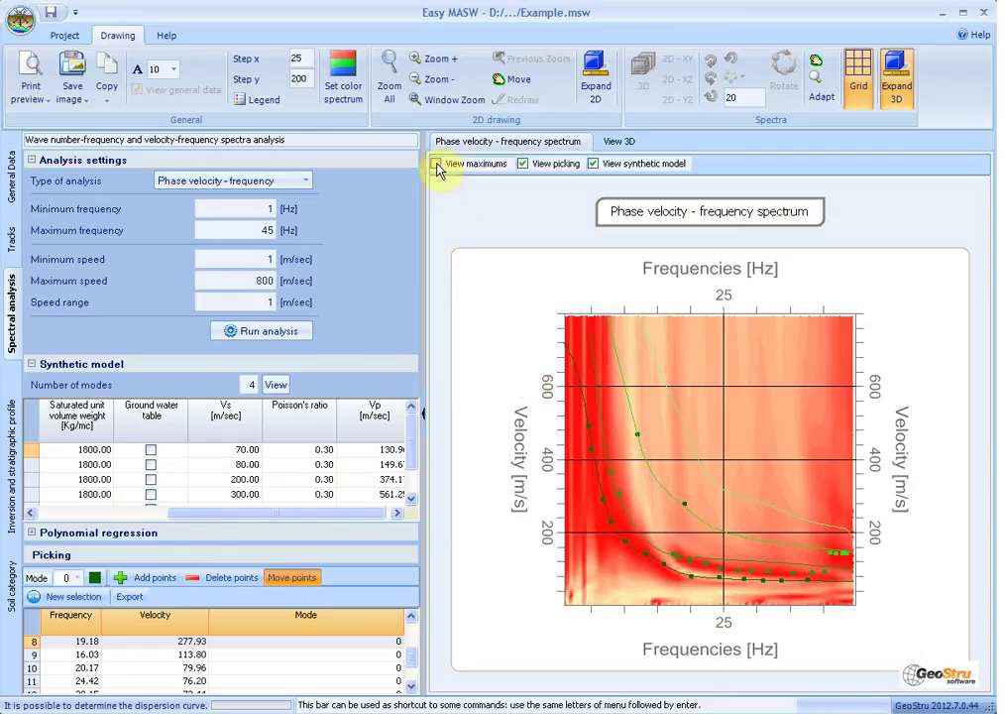
Show the maximums on the phase velocity-frequency spectrum and view the spectrum in 3D.
click(437, 165)
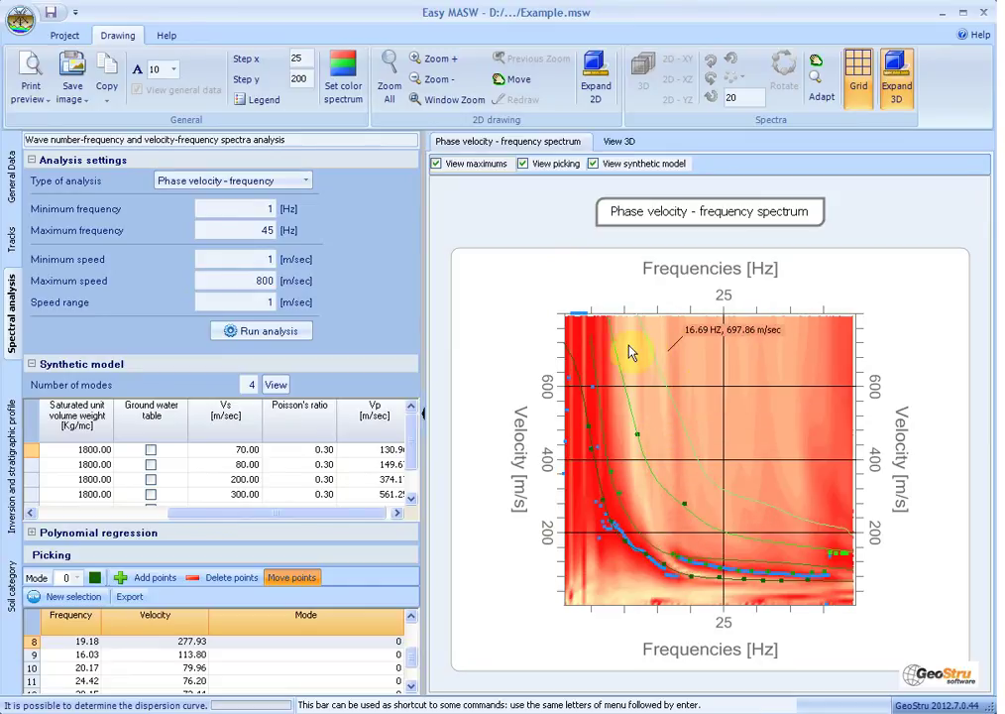
click(609, 144)
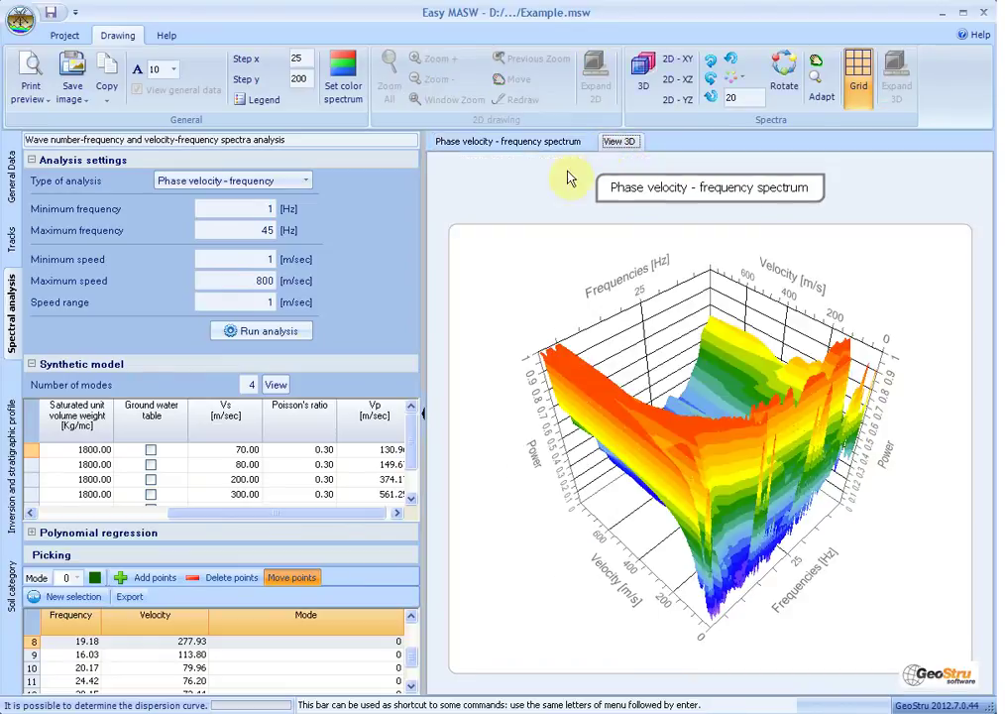
Review the inversion's layer parameters and display the velocity profile with the minimum mismatch factor.
click(11, 408)
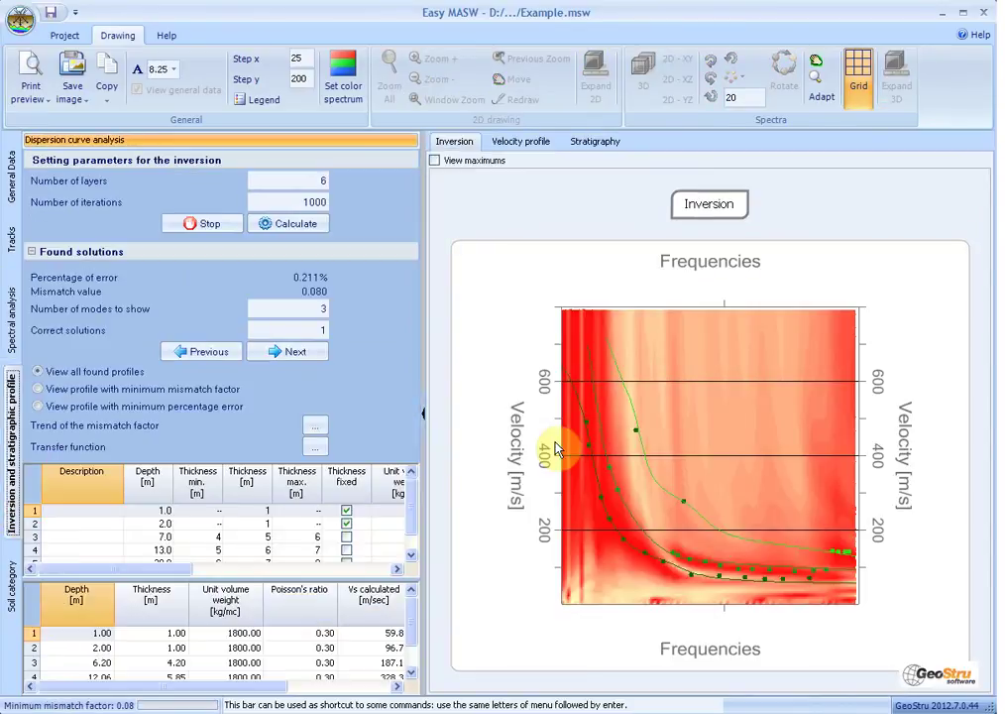
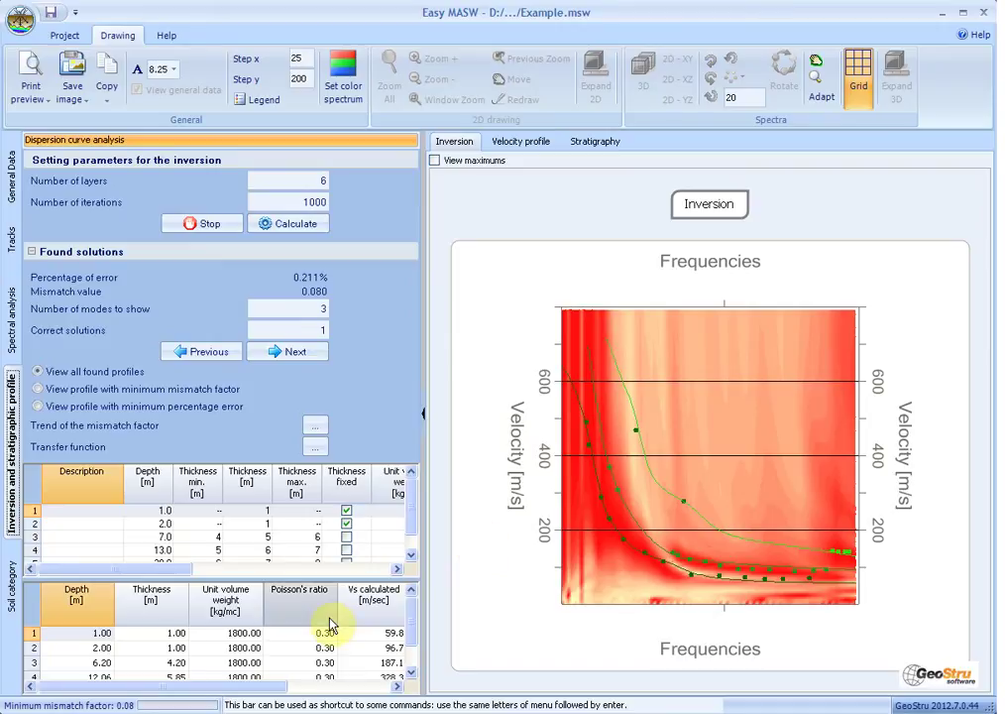
drag(179, 571, 362, 575)
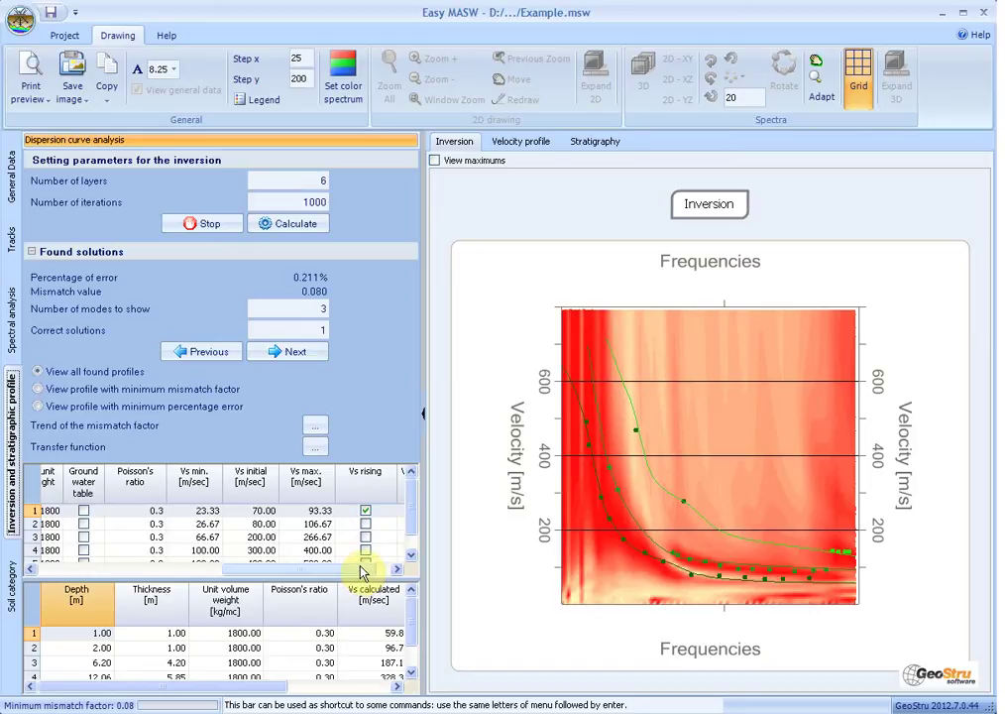
click(511, 142)
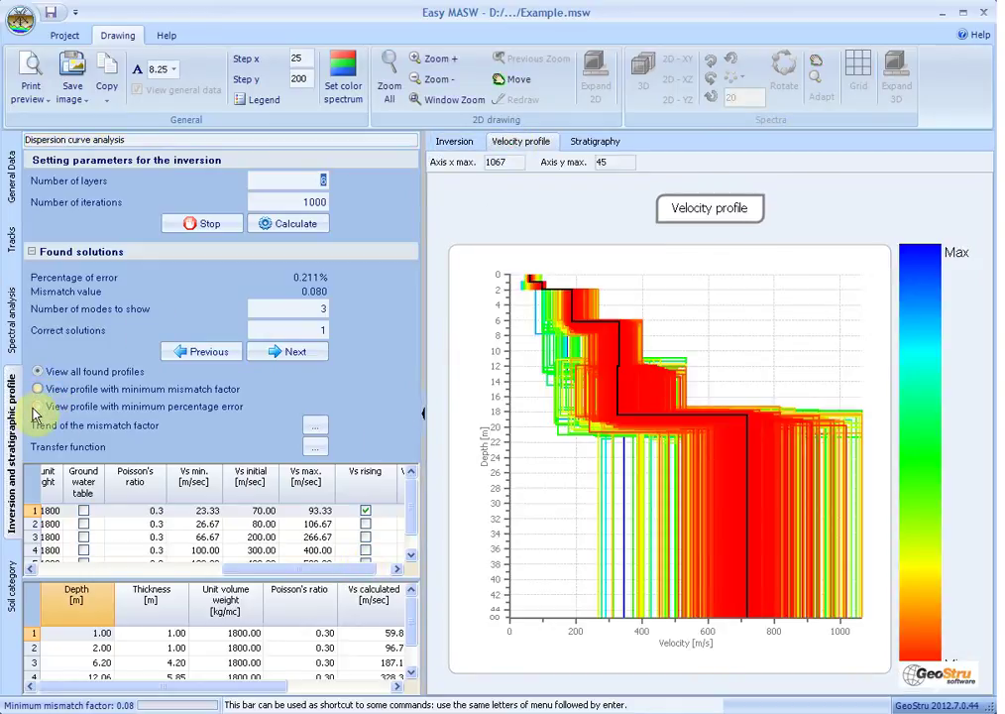
click(37, 389)
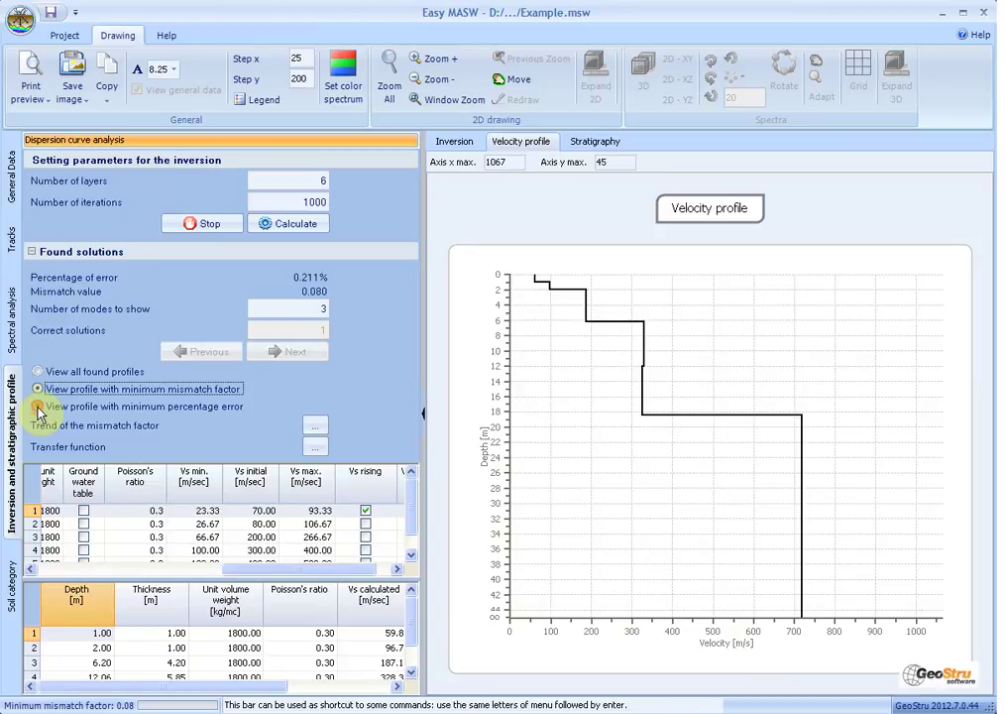
Show the velocity profile with minimum percentage error, switch to all found profiles, and view the stratigraphy.
click(38, 406)
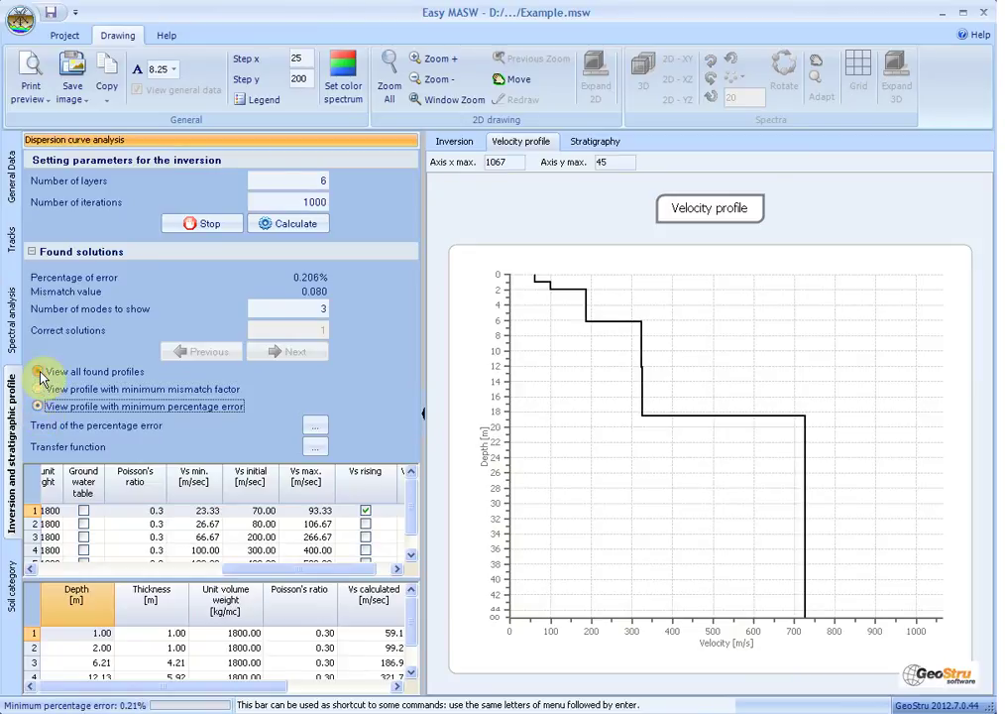
click(39, 374)
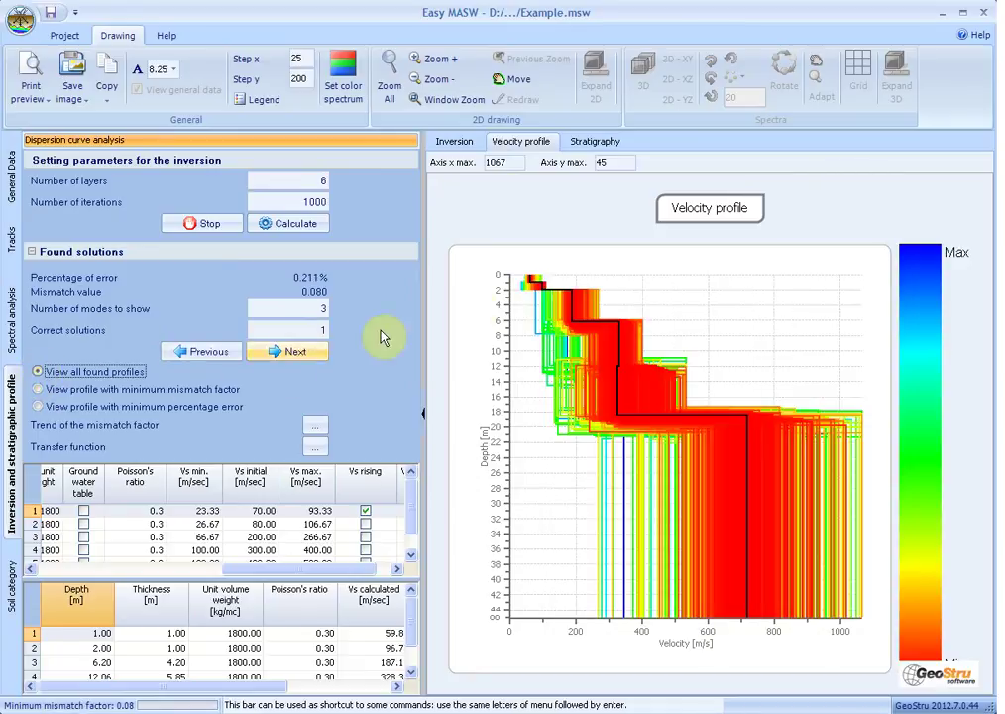
click(595, 142)
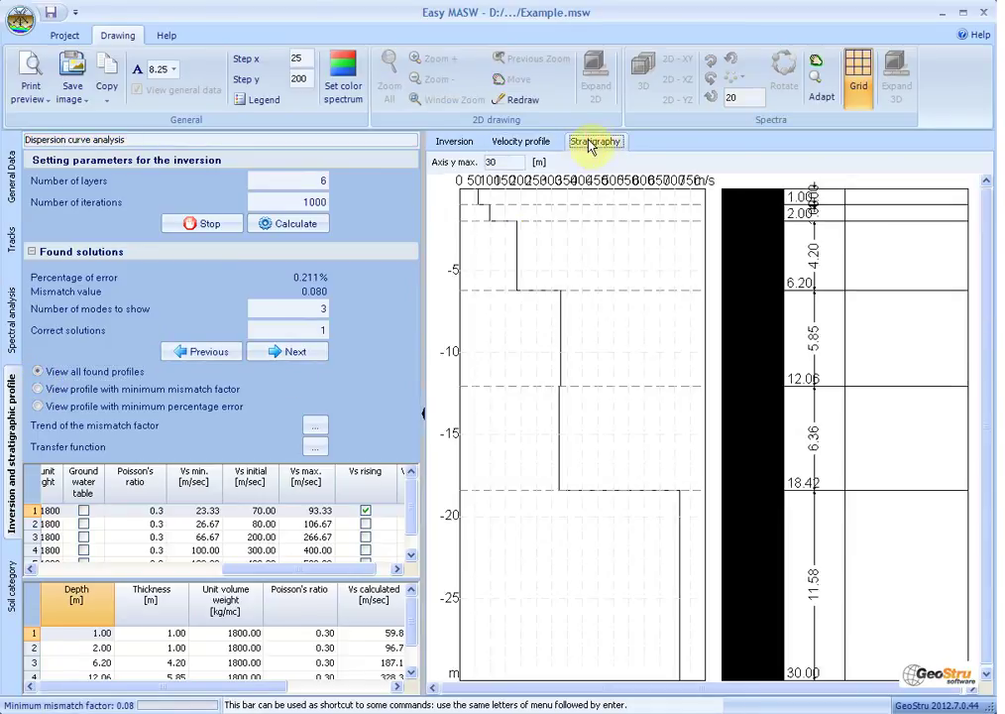
Return to the inversion plot and advance through the correct solutions to solution 3.
click(454, 144)
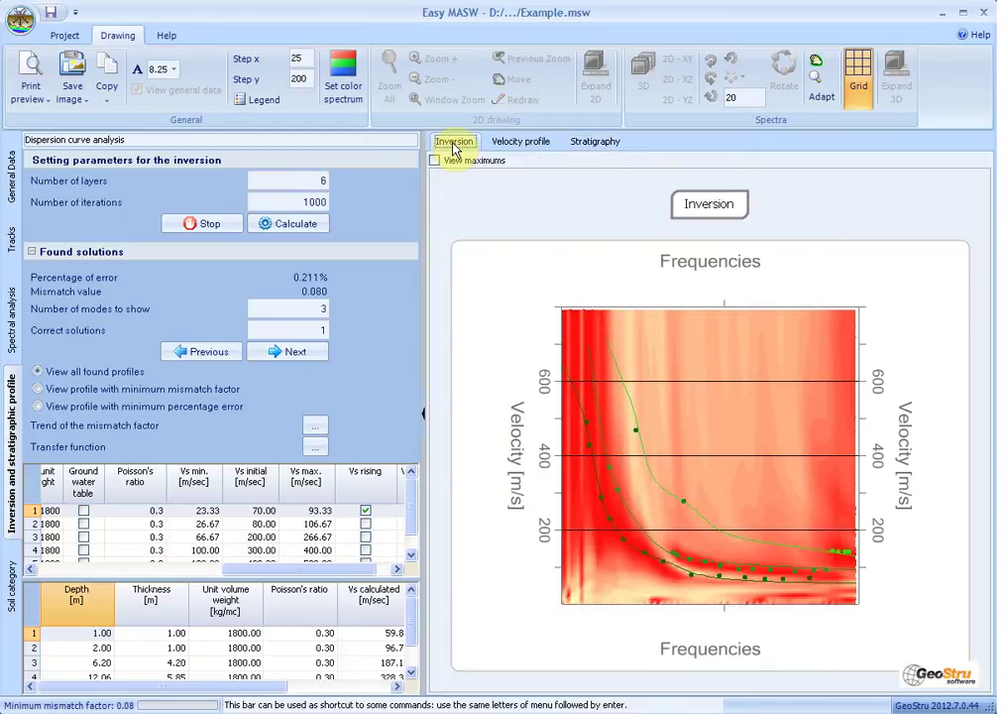
click(289, 355)
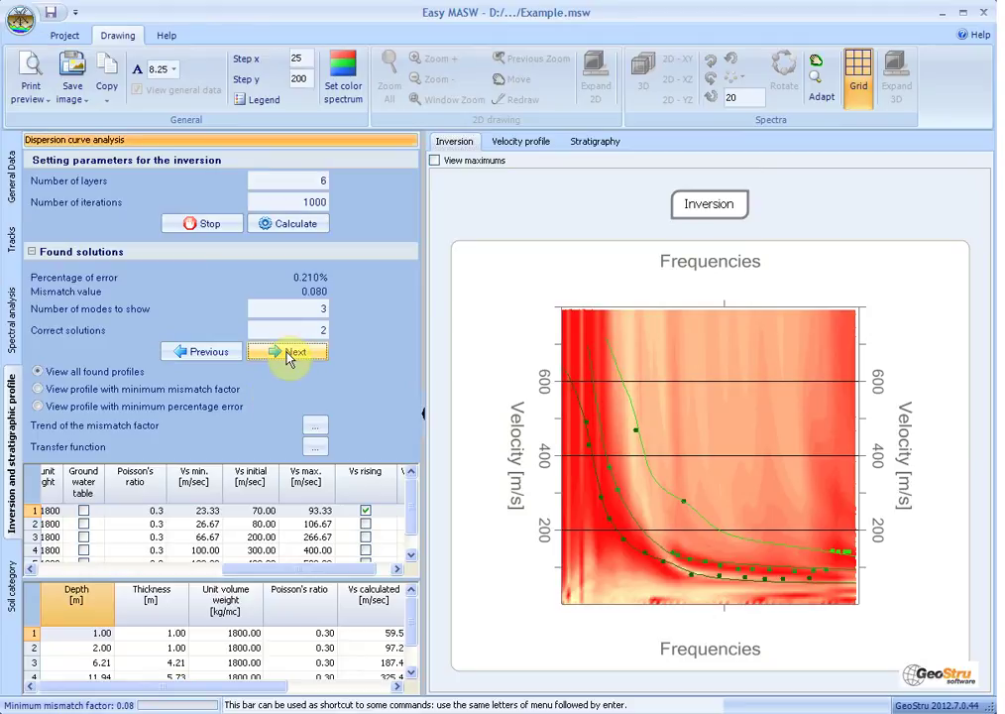
click(287, 354)
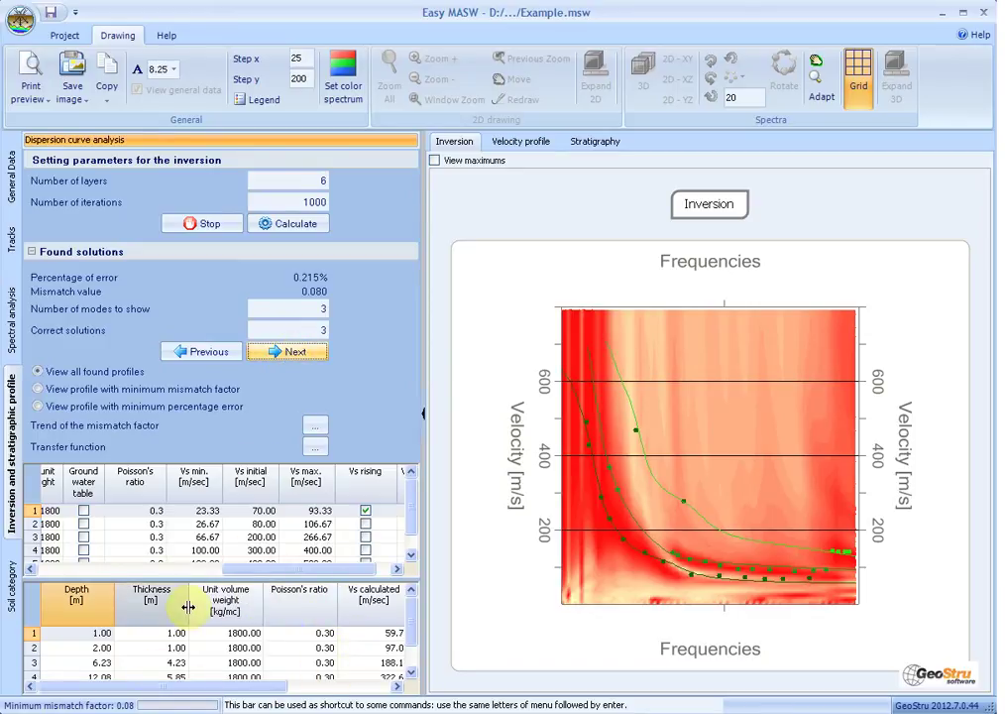
View the trend of the mismatch factor and the transfer function, closing each graph after viewing.
click(316, 428)
click(795, 216)
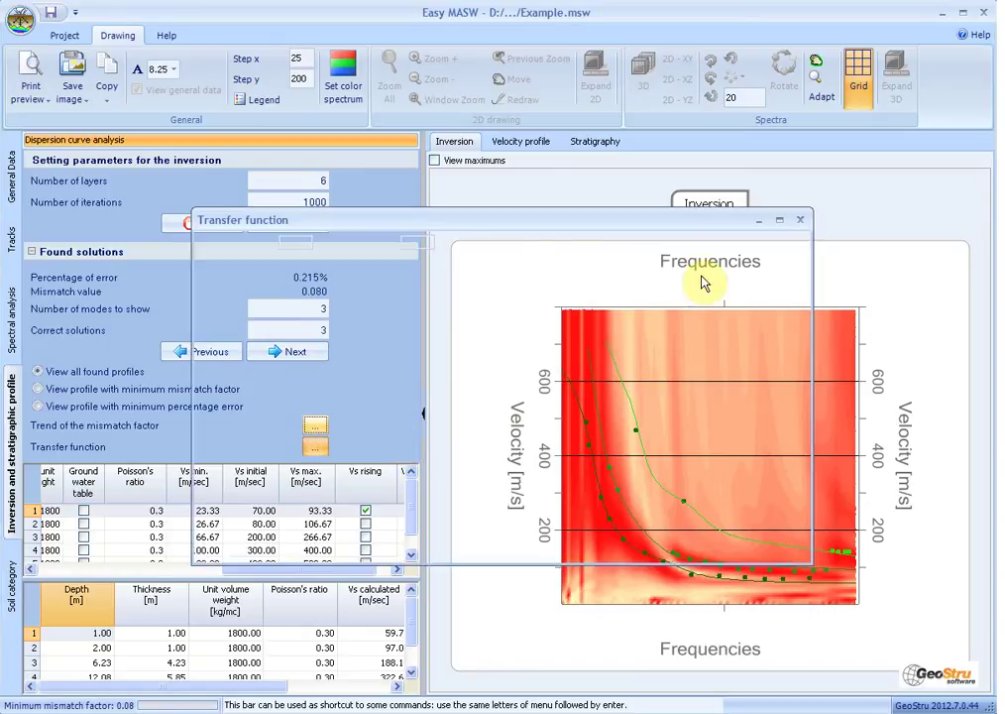
click(801, 220)
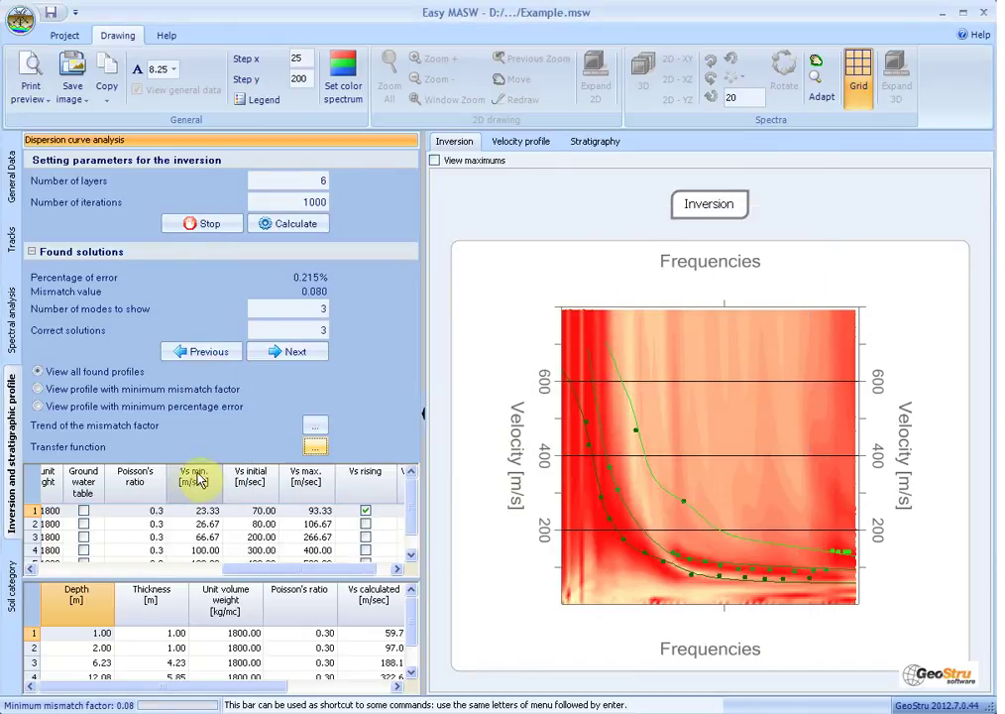
Examine the soil category data, including the layers' elastic moduli and the NSPT and Qc values.
click(14, 584)
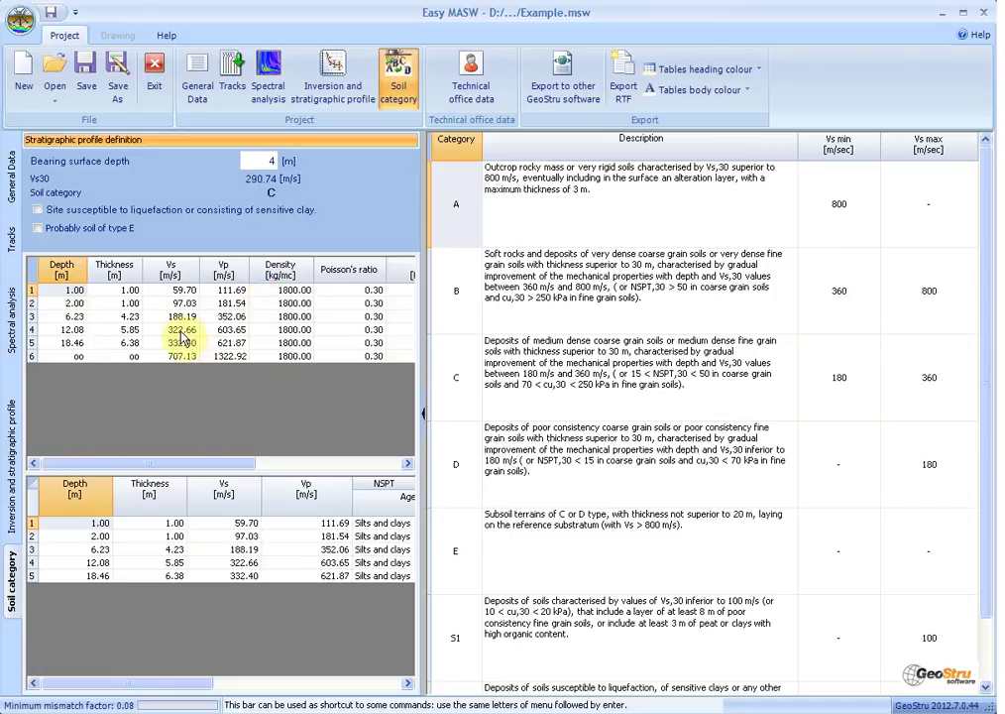
click(182, 463)
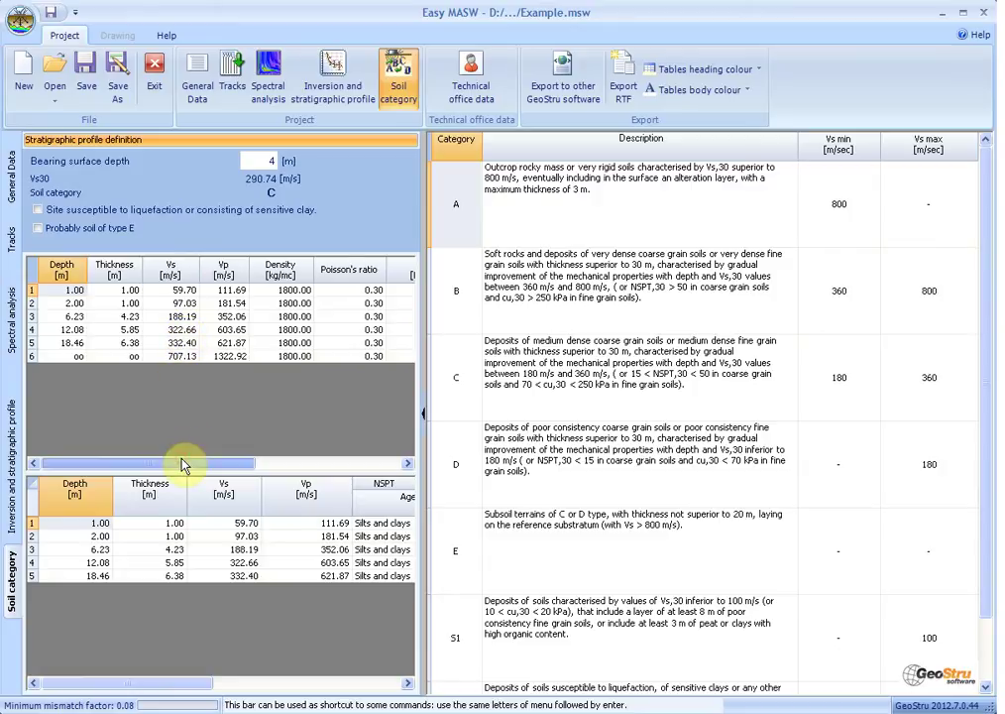
drag(183, 463, 332, 467)
drag(208, 682, 391, 664)
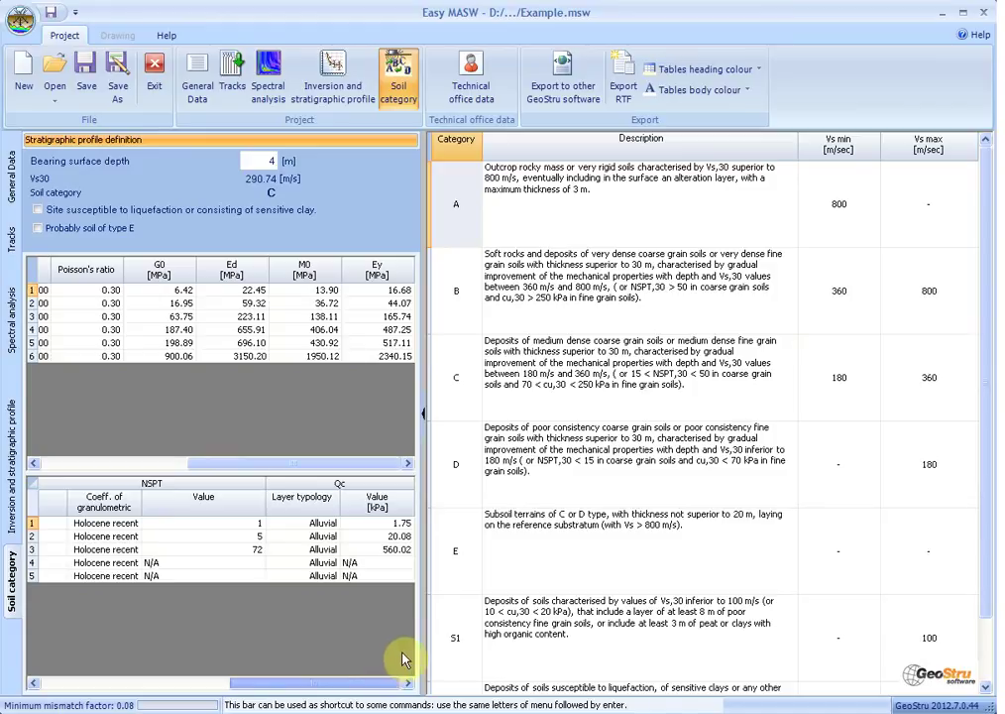
Add the setup image from the Easy MASW folder as the logo in the technical office data.
click(472, 92)
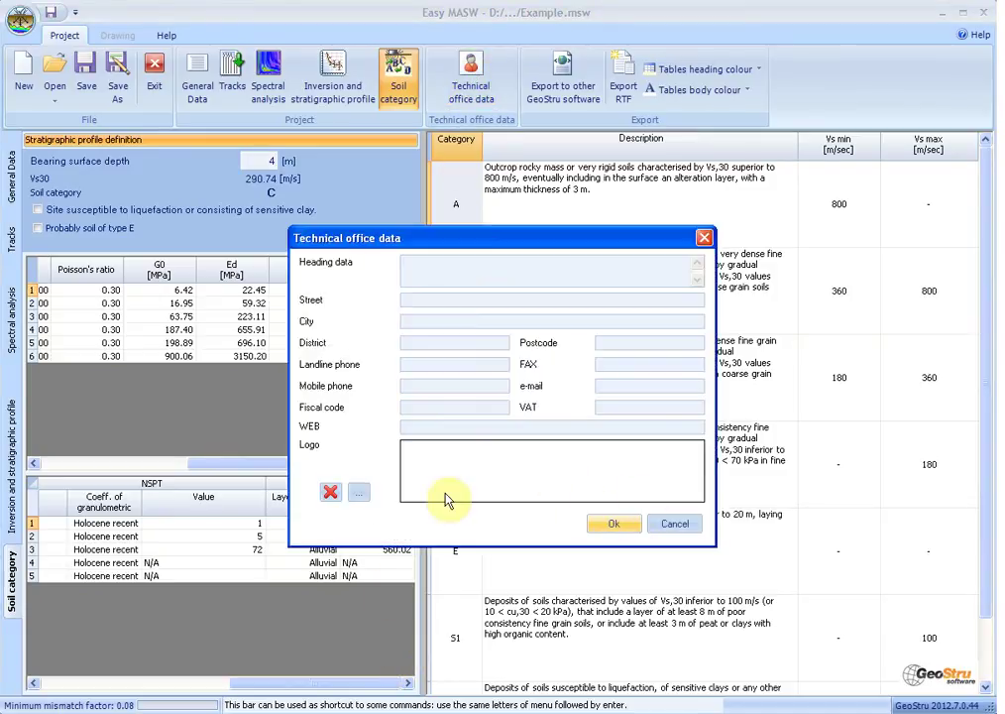
click(359, 494)
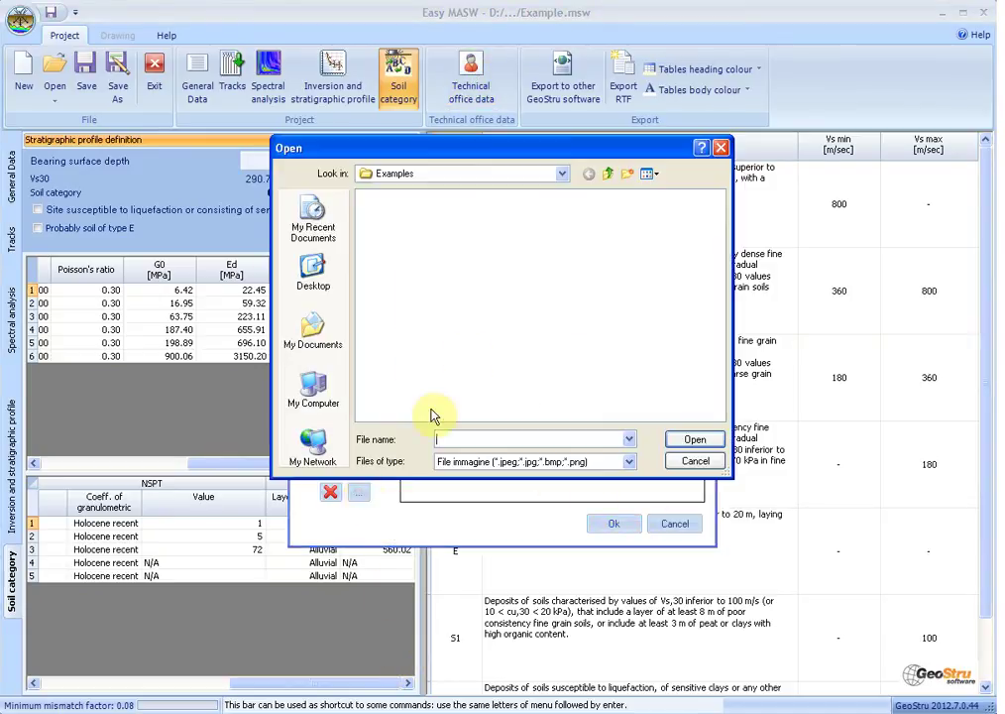
click(612, 175)
click(382, 282)
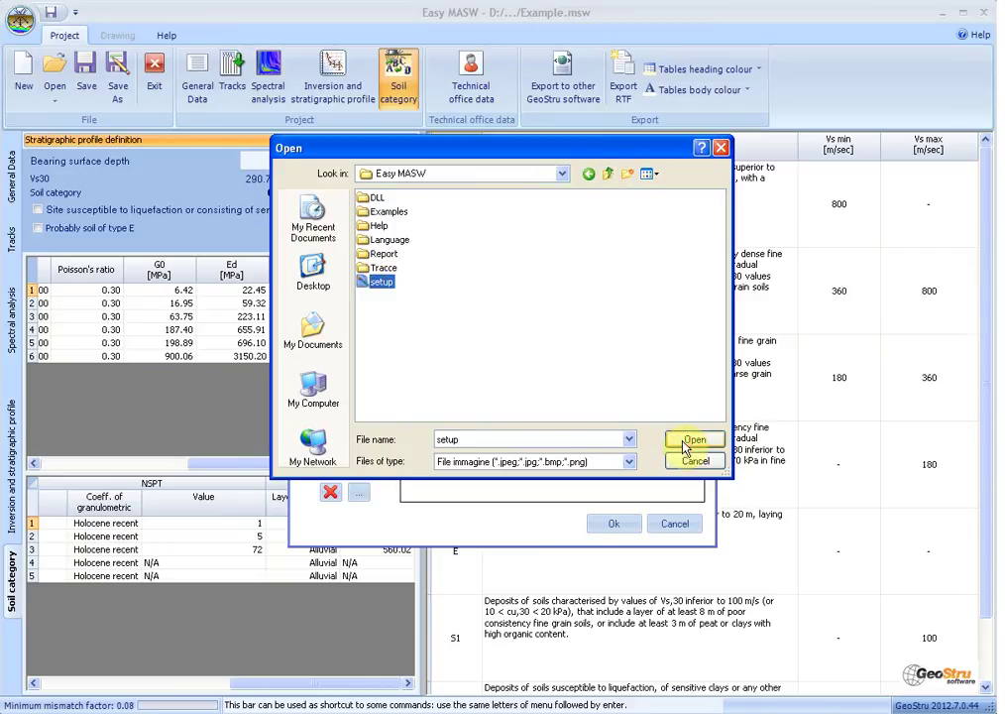
click(687, 442)
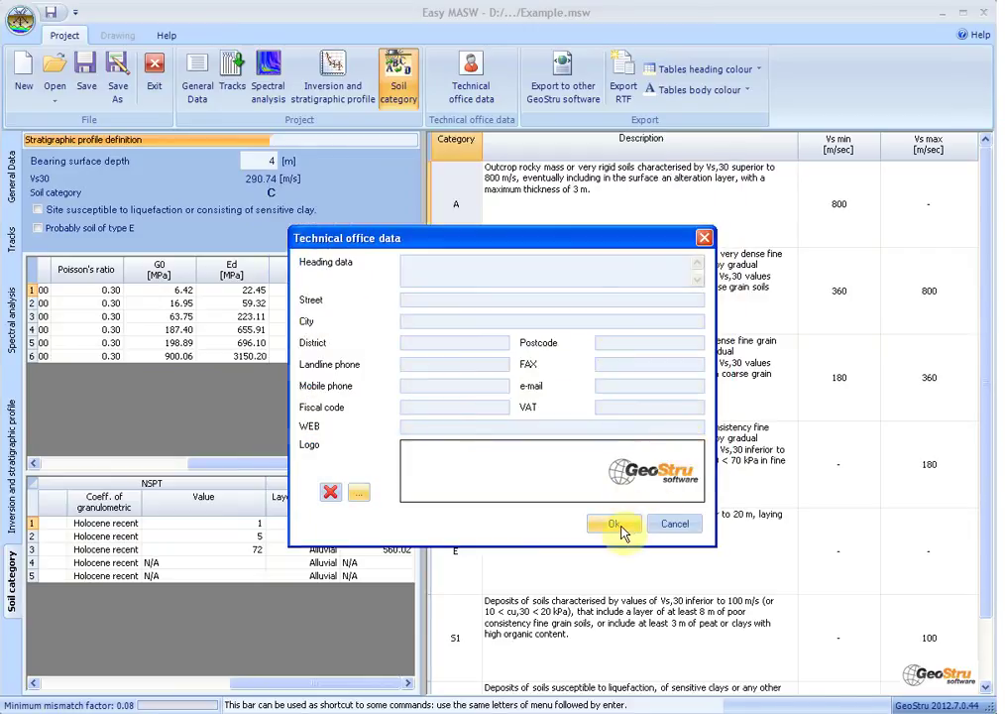
click(613, 524)
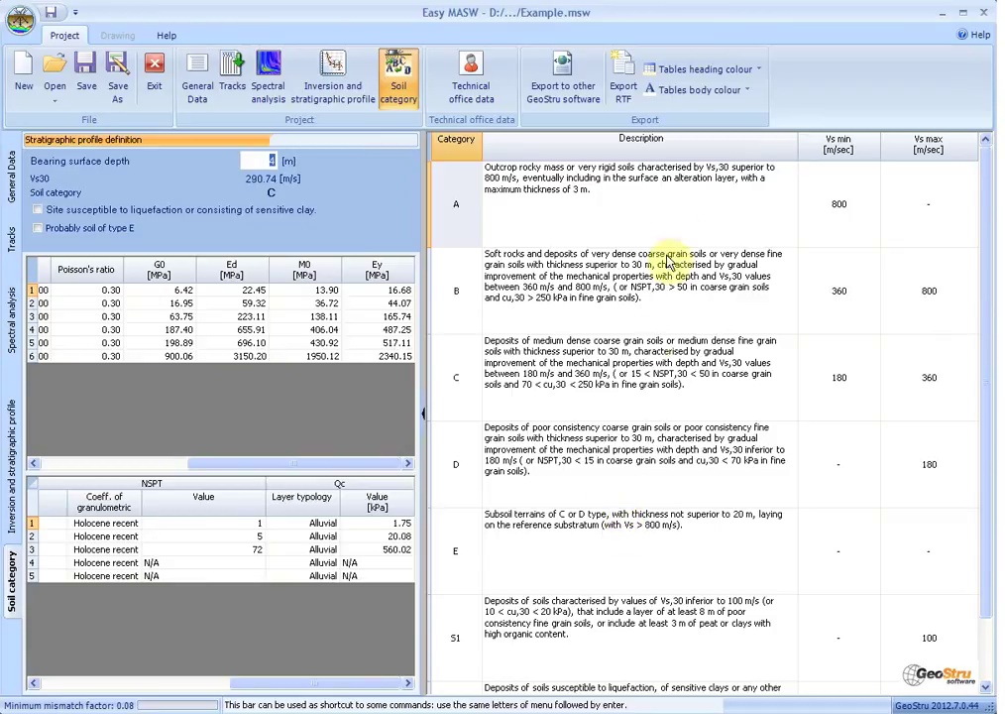
Check the heading and body colour options for the report tables and export the report as RTF.
click(759, 70)
click(753, 95)
click(747, 90)
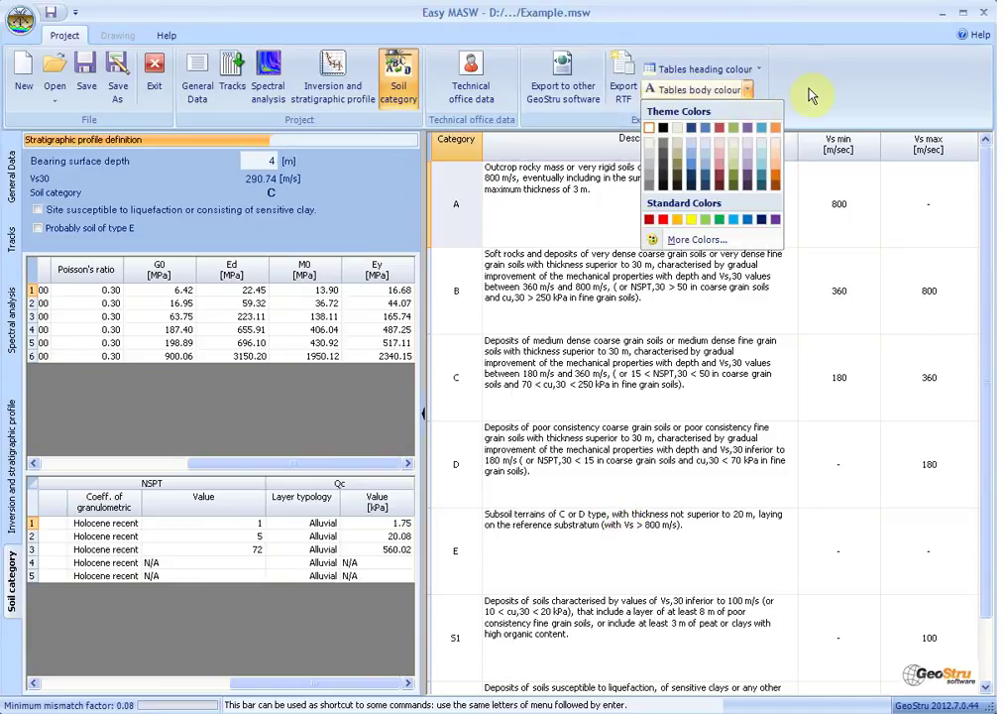
click(811, 95)
click(625, 86)
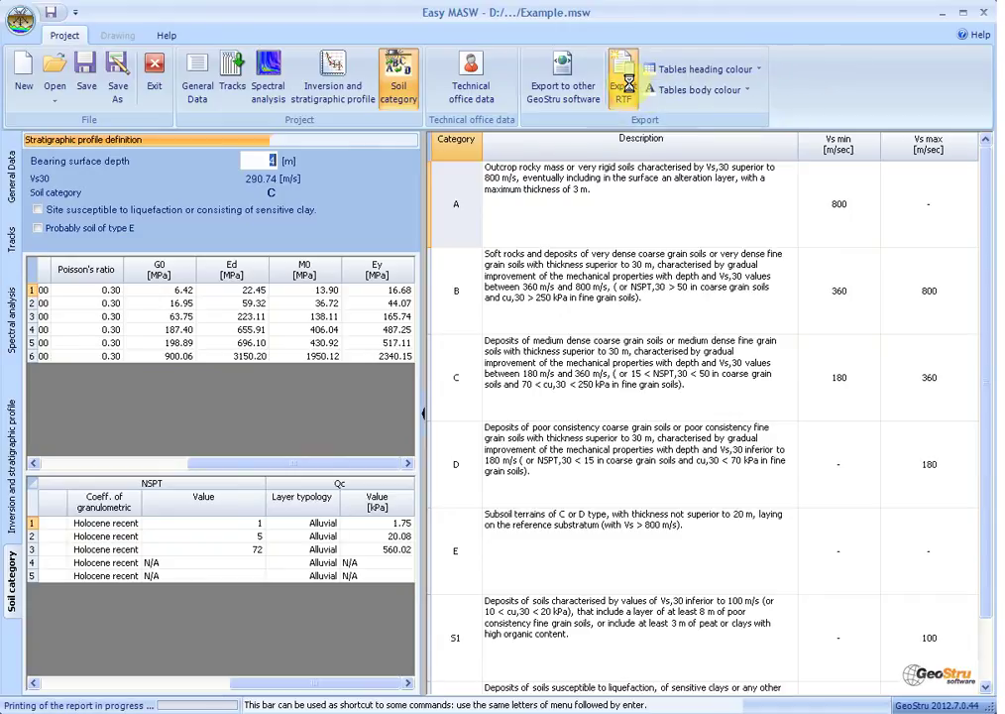